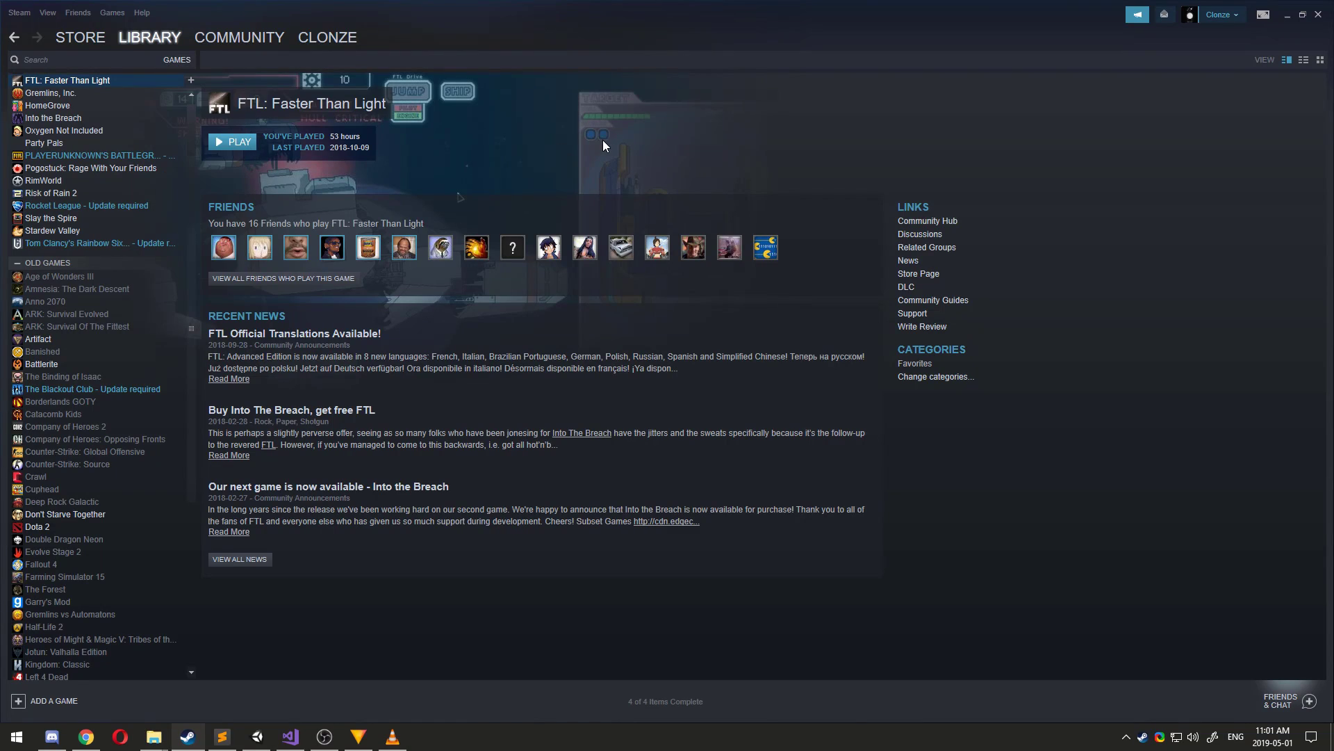
# Filter the Steam library to Software and open Stream Avatars.
pyautogui.click(181, 61)
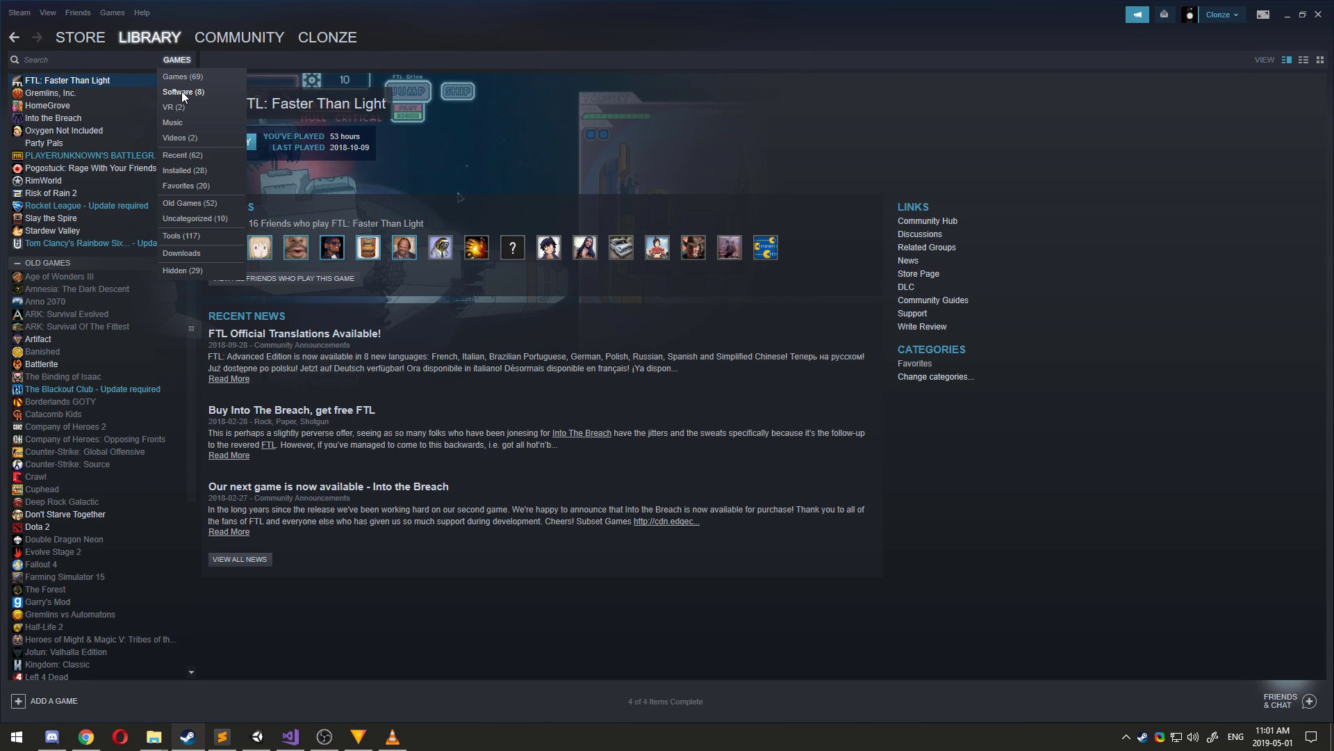
pyautogui.click(181, 91)
pyautogui.click(89, 168)
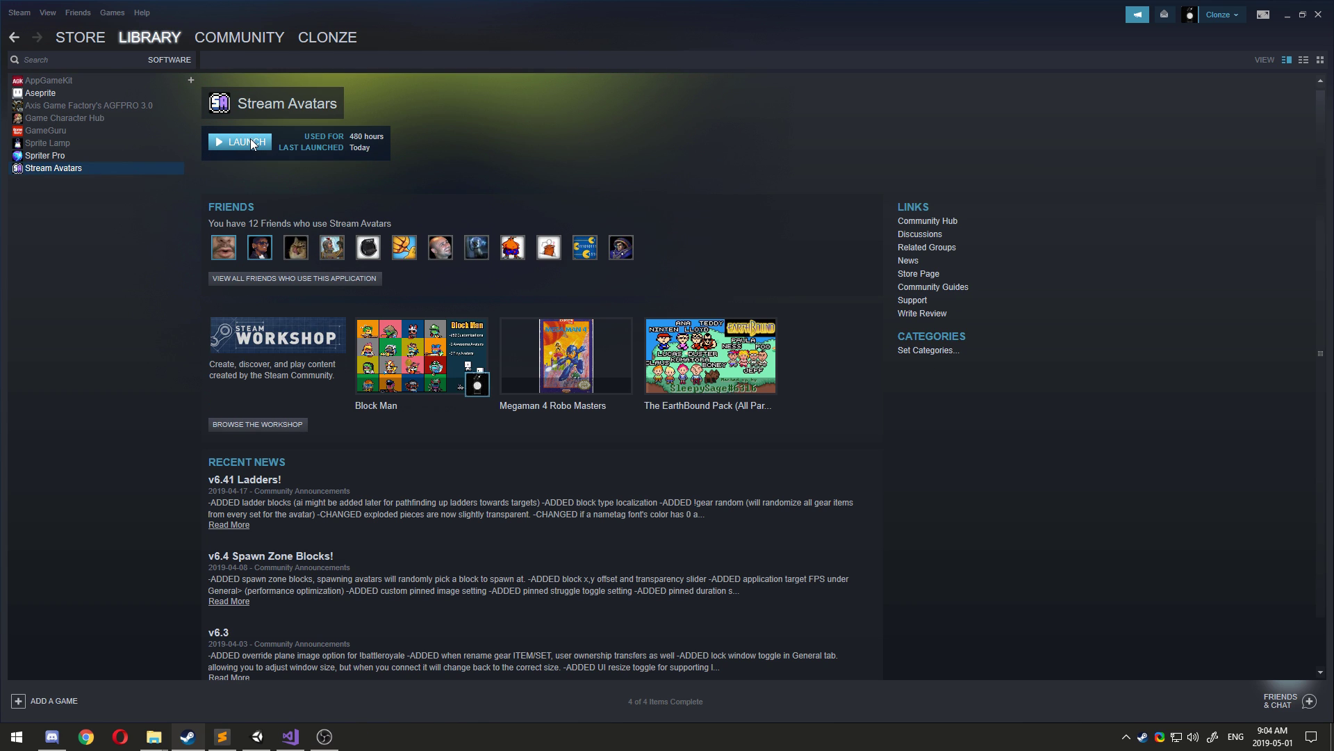
# Launch Stream Avatars and authorize its Channel and Bot OAuth tokens through Twitch in Login Details.
pyautogui.click(250, 142)
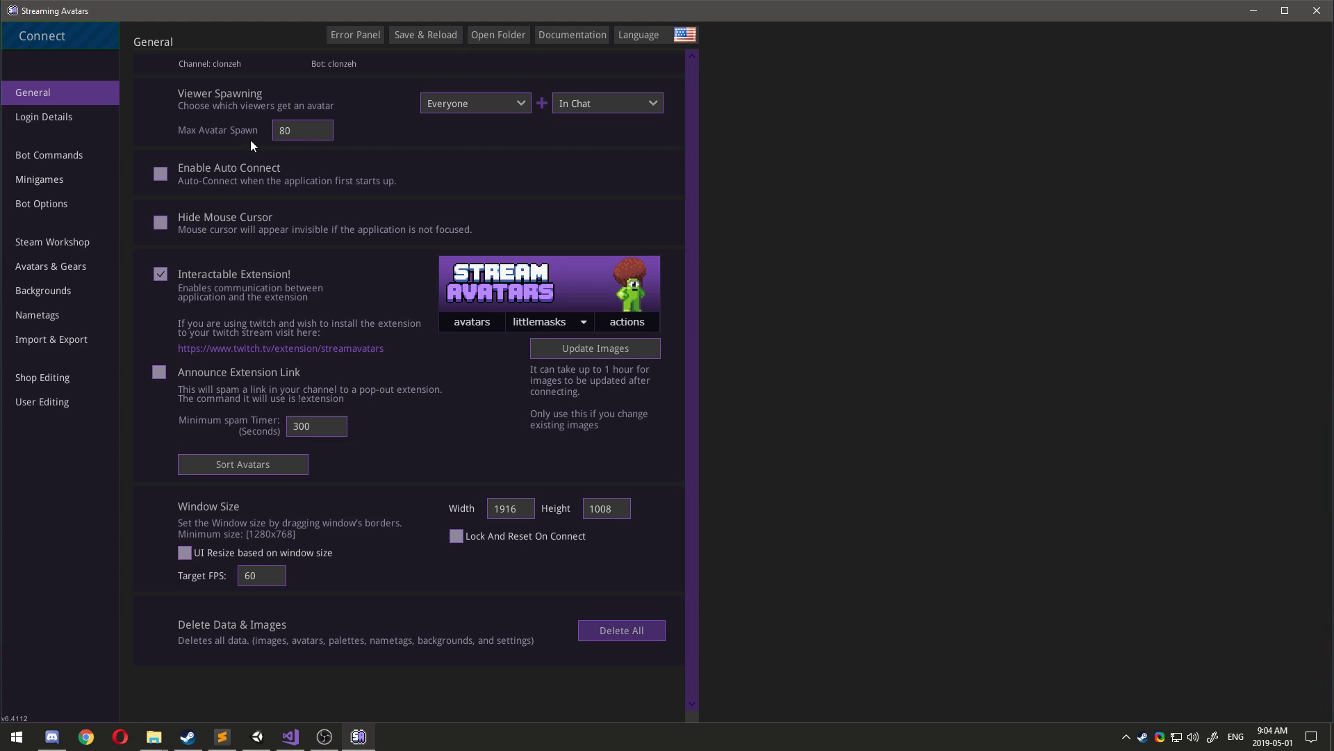
pyautogui.click(53, 120)
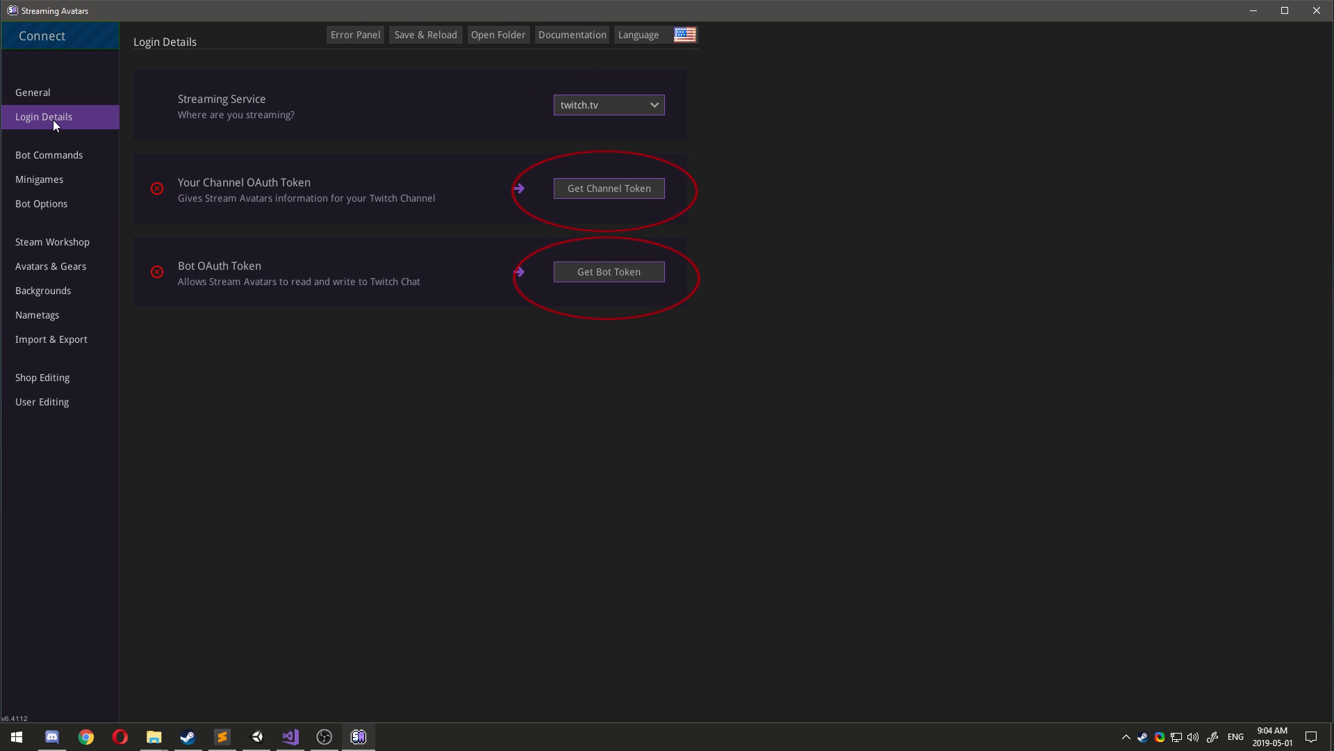
pyautogui.click(593, 189)
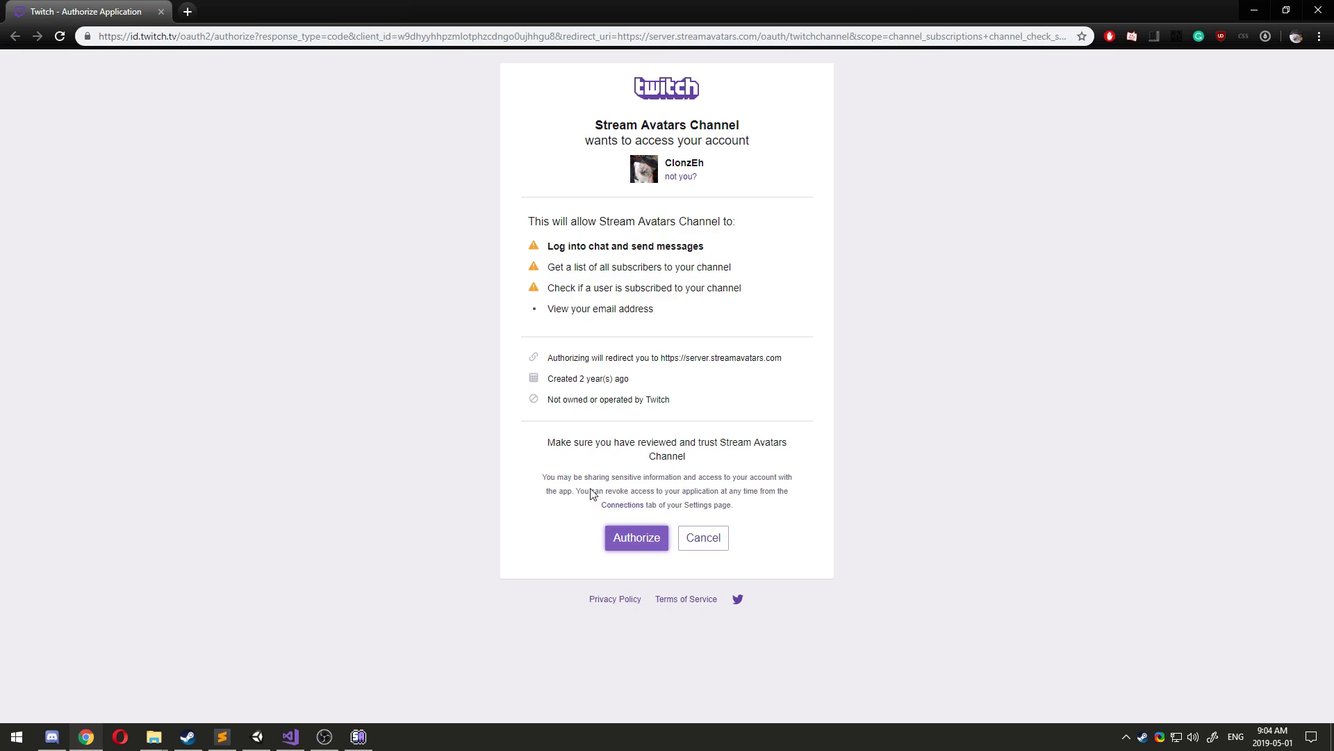
pyautogui.click(639, 539)
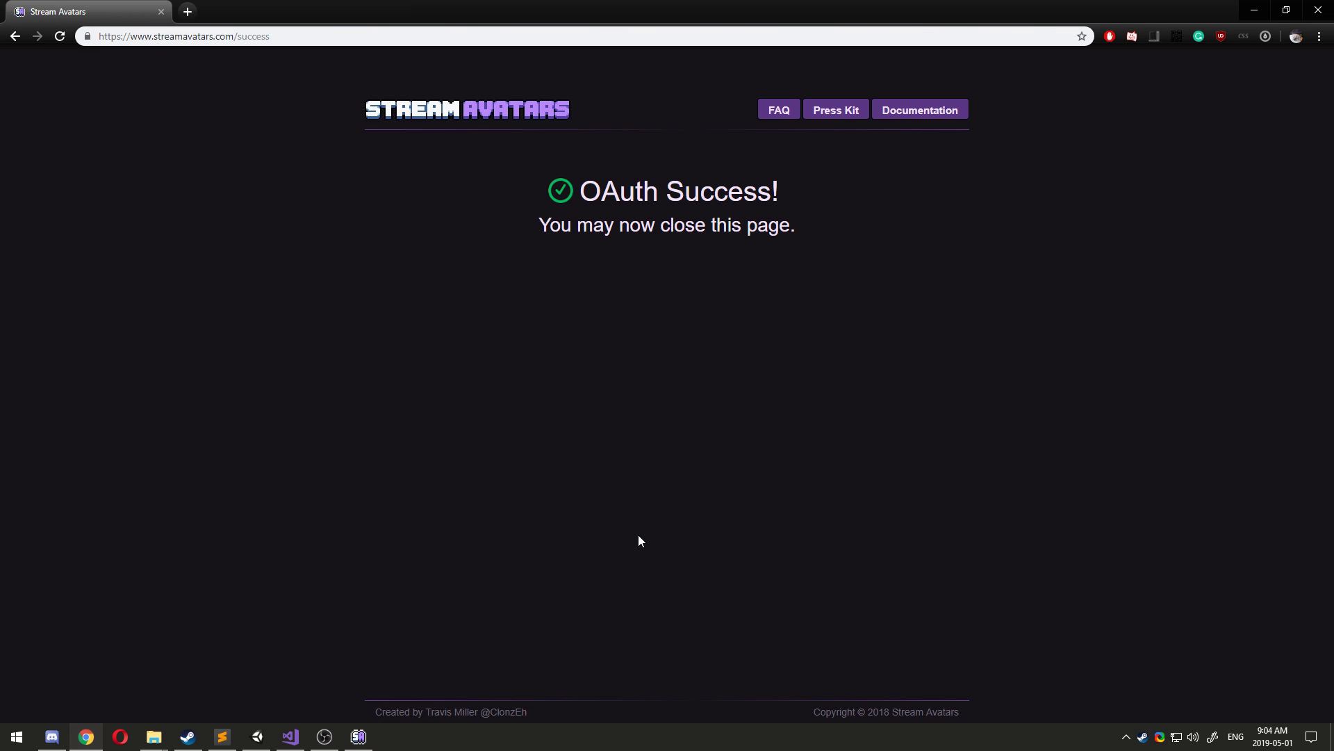
pyautogui.click(1319, 10)
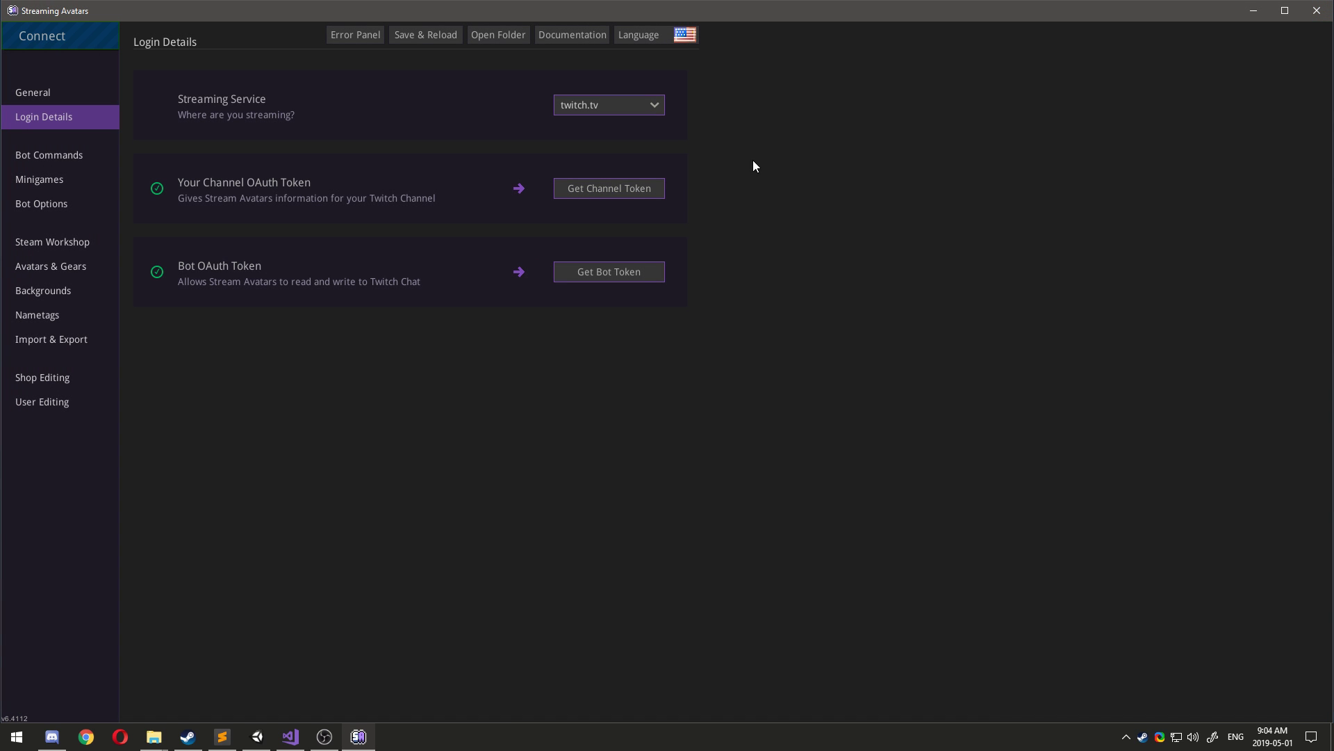
pyautogui.click(640, 271)
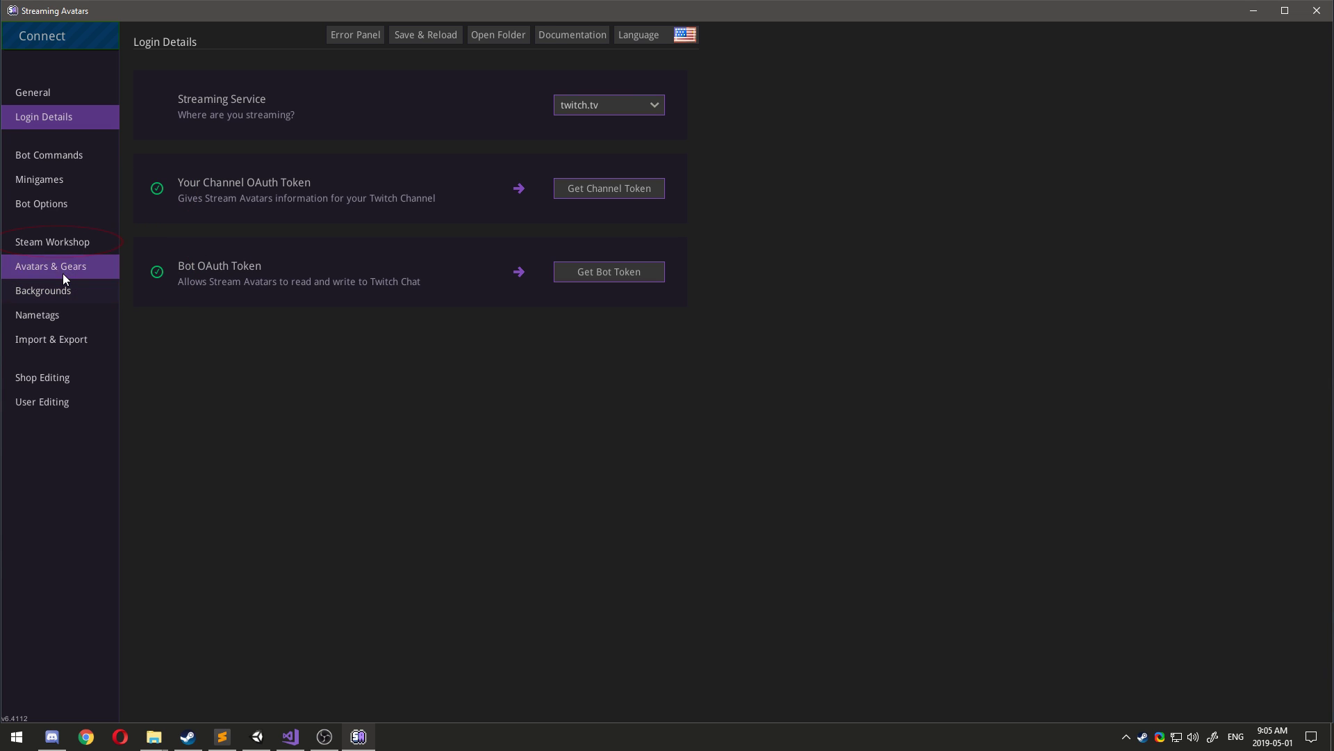
# Search the Workshop for 'block', download the Block Man pack, and connect to the stream.
pyautogui.click(65, 248)
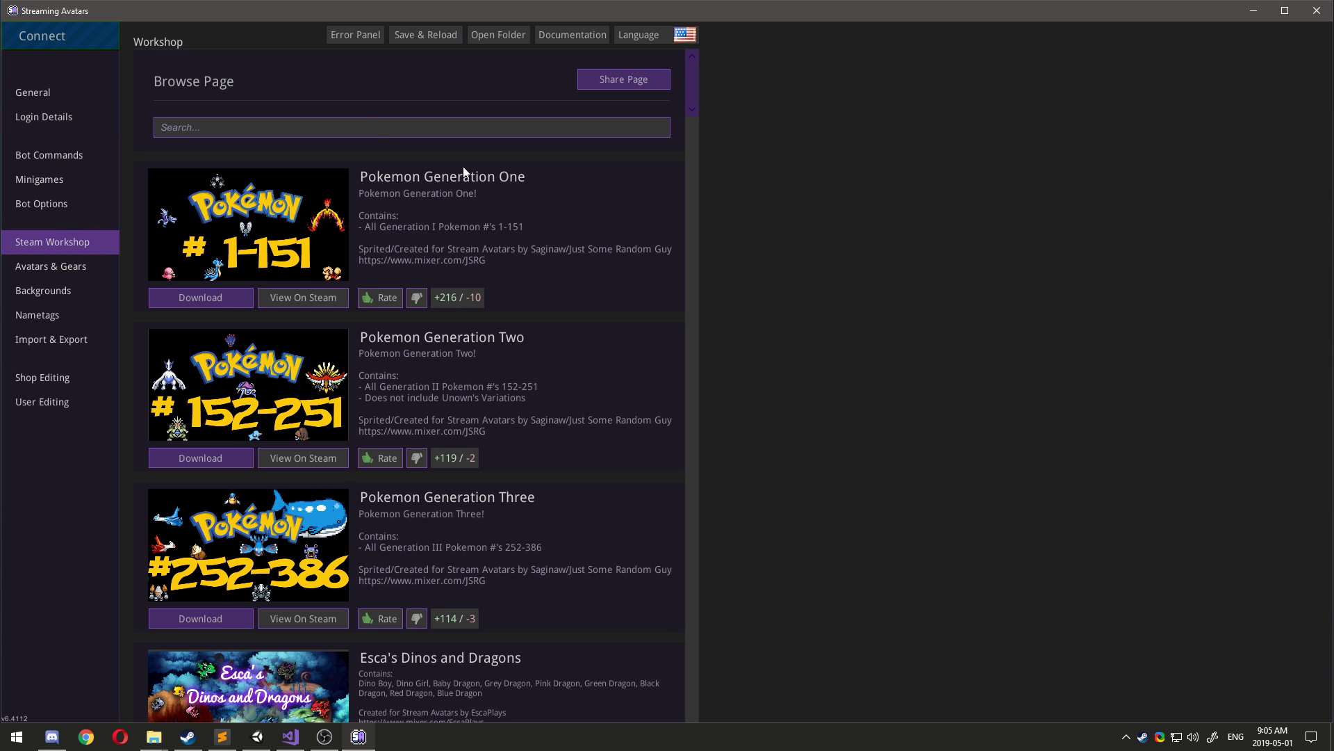
pyautogui.click(383, 123)
pyautogui.write('block')
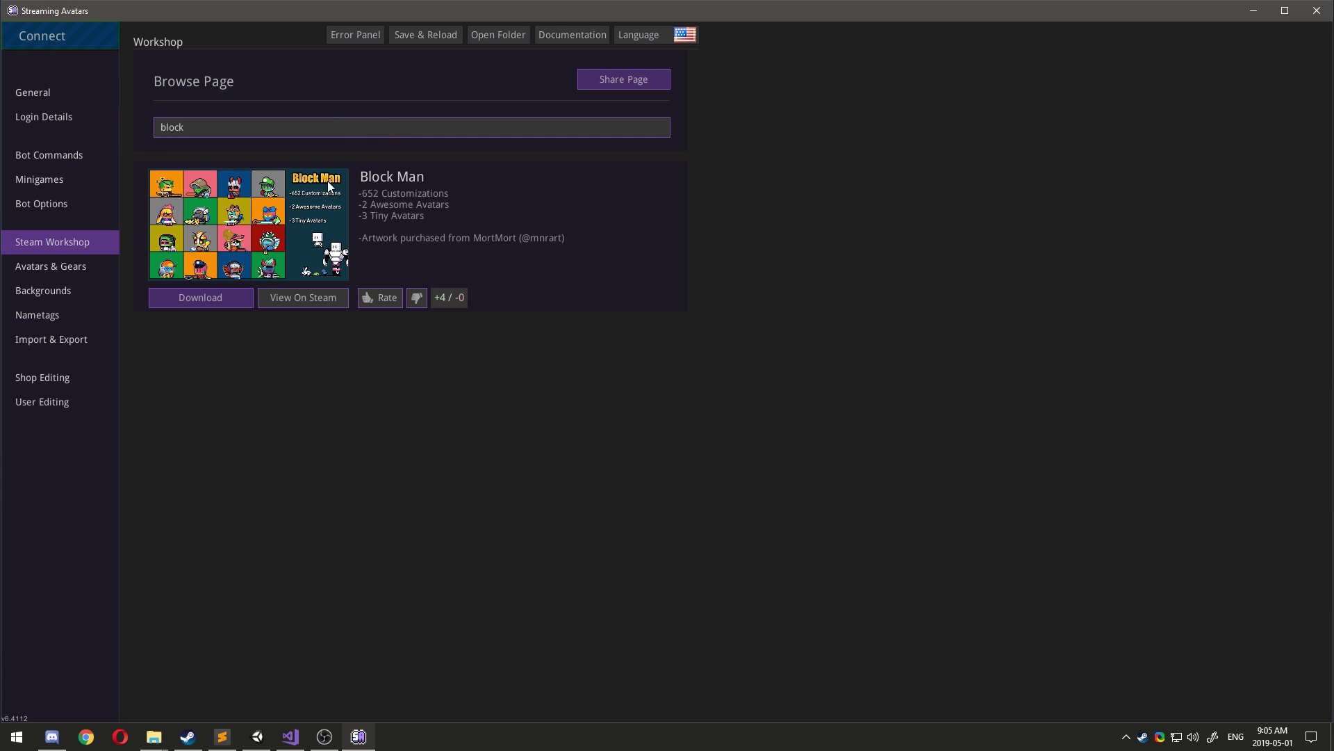
pyautogui.click(218, 296)
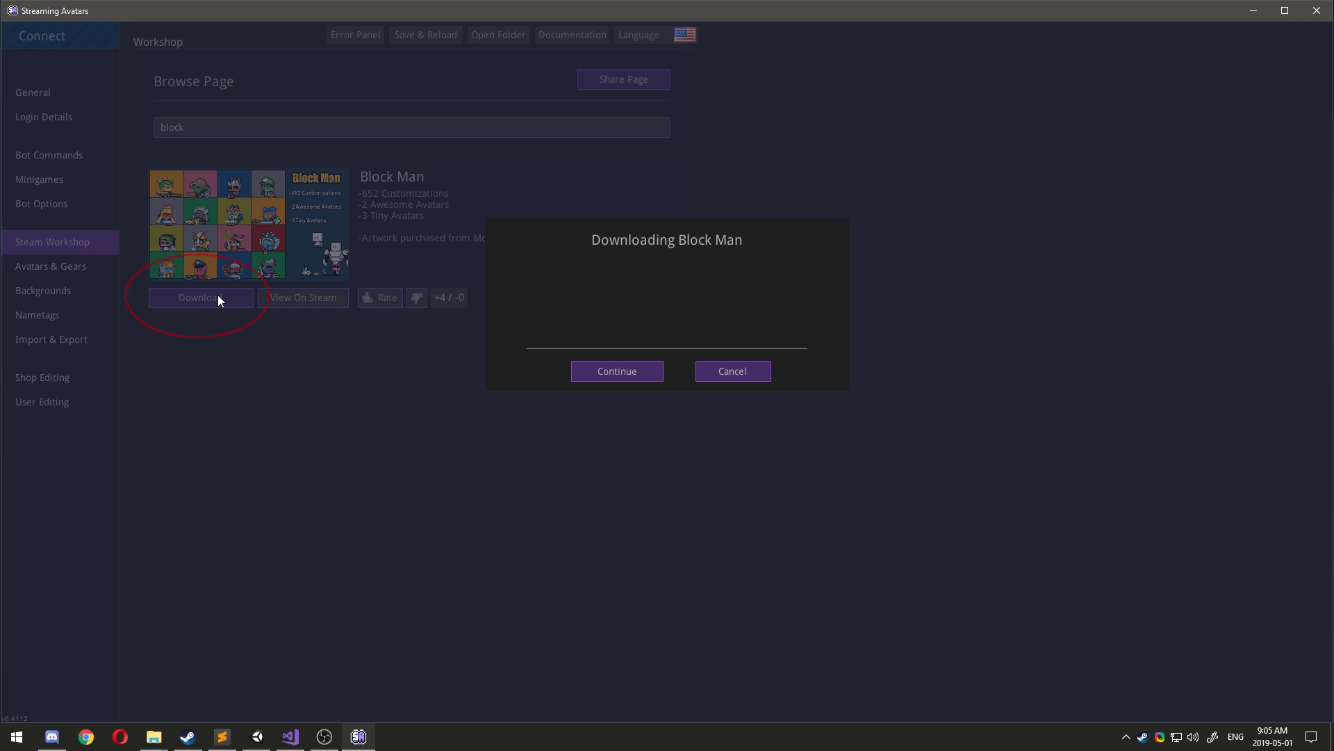
pyautogui.click(616, 374)
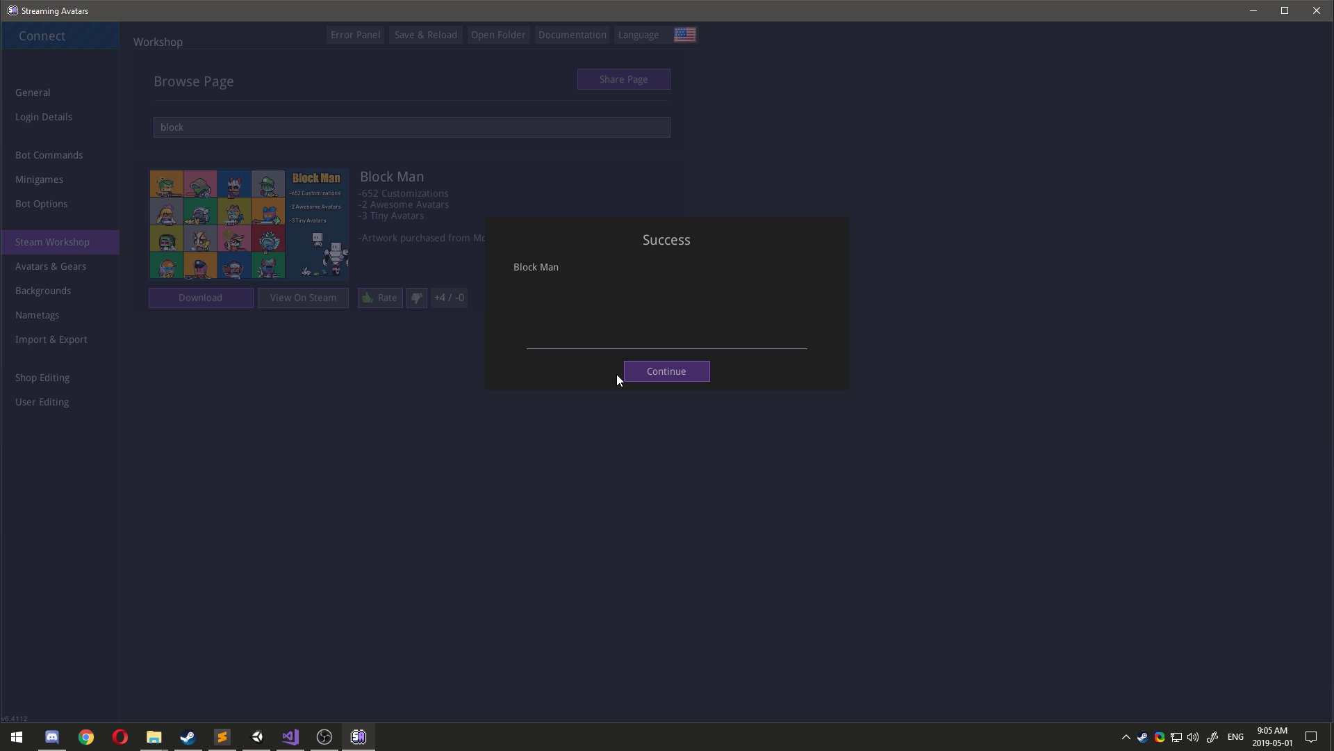
pyautogui.click(664, 375)
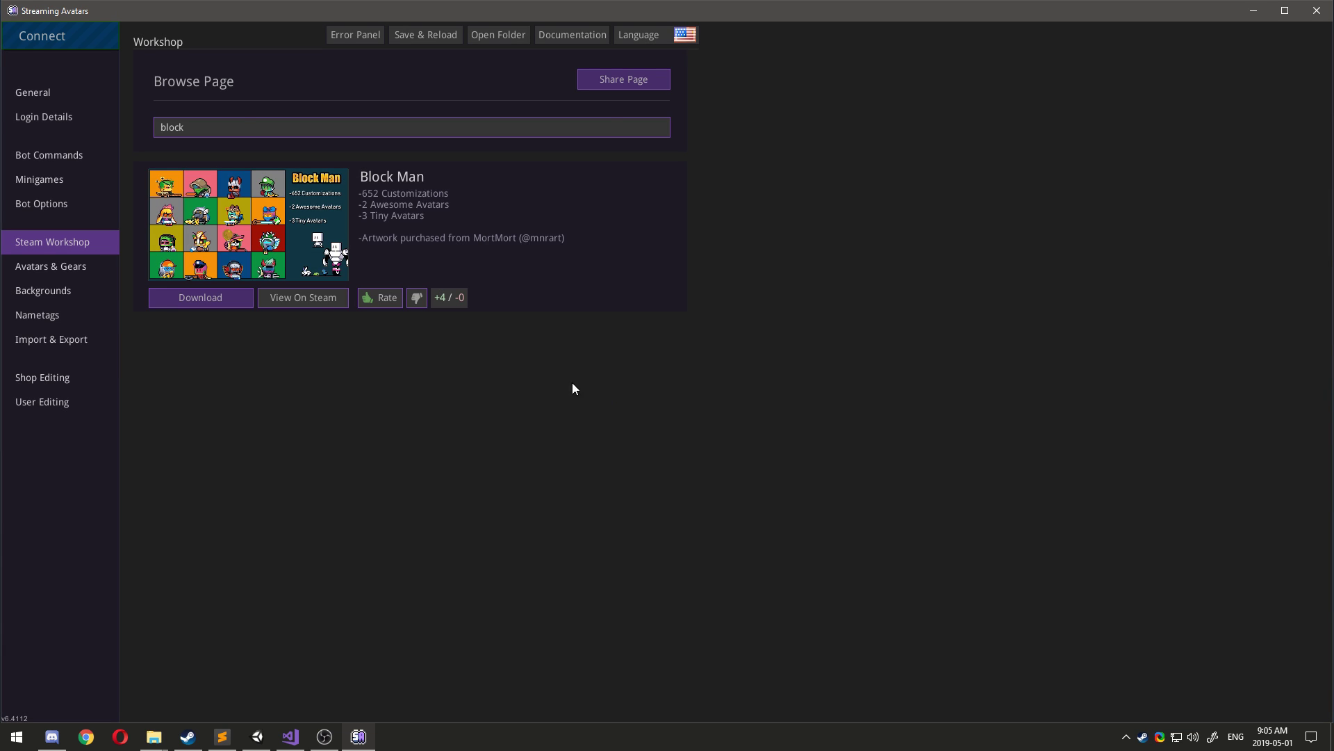
pyautogui.click(75, 29)
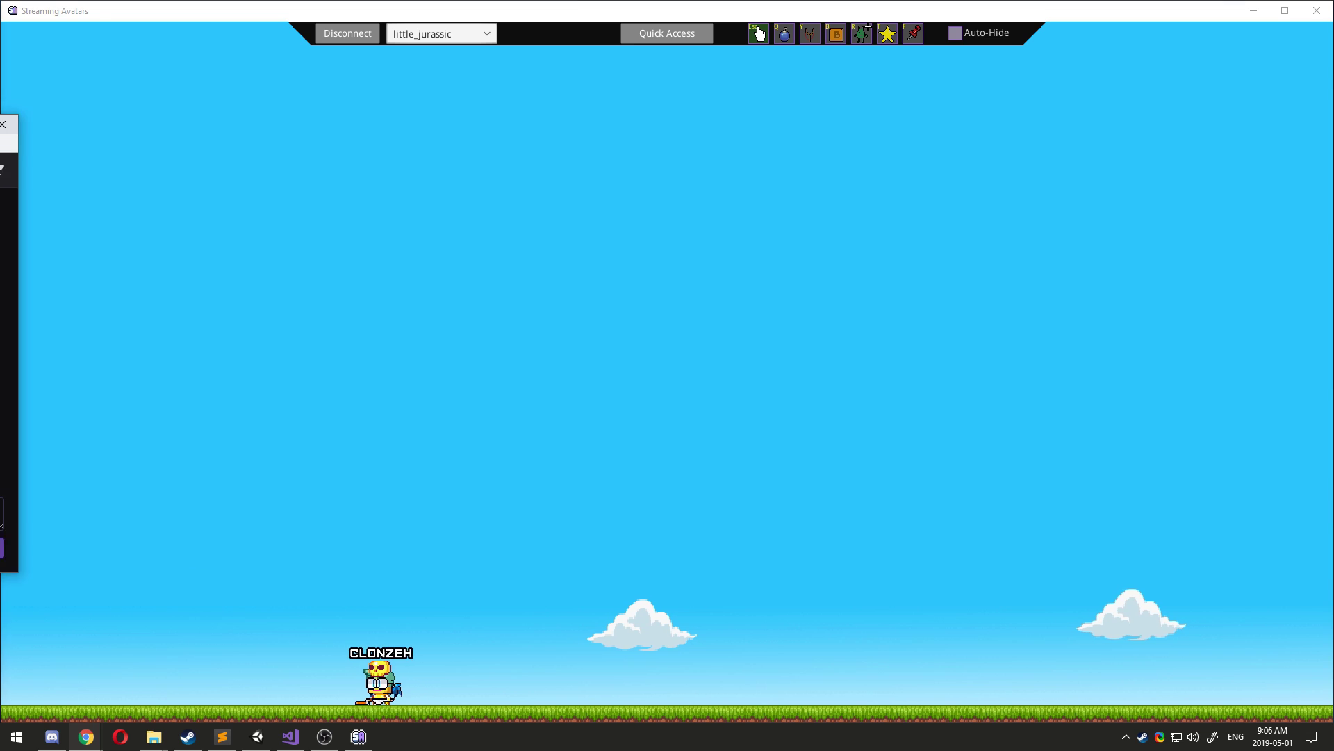
# Send '!commands' in the Twitch pop-out chat beside Stream Avatars.
pyautogui.moveTo(0, 125); pyautogui.dragTo(1103, 114)
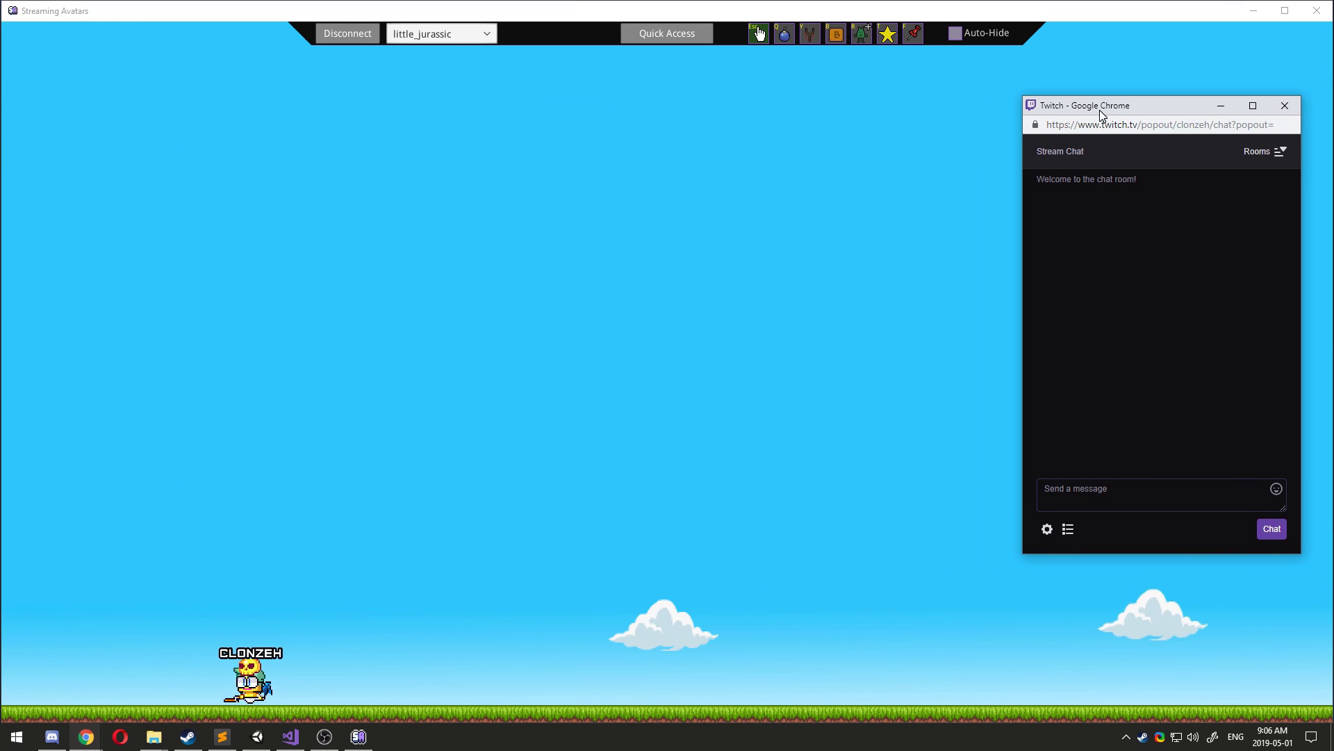
pyautogui.click(1120, 496)
pyautogui.write('!')
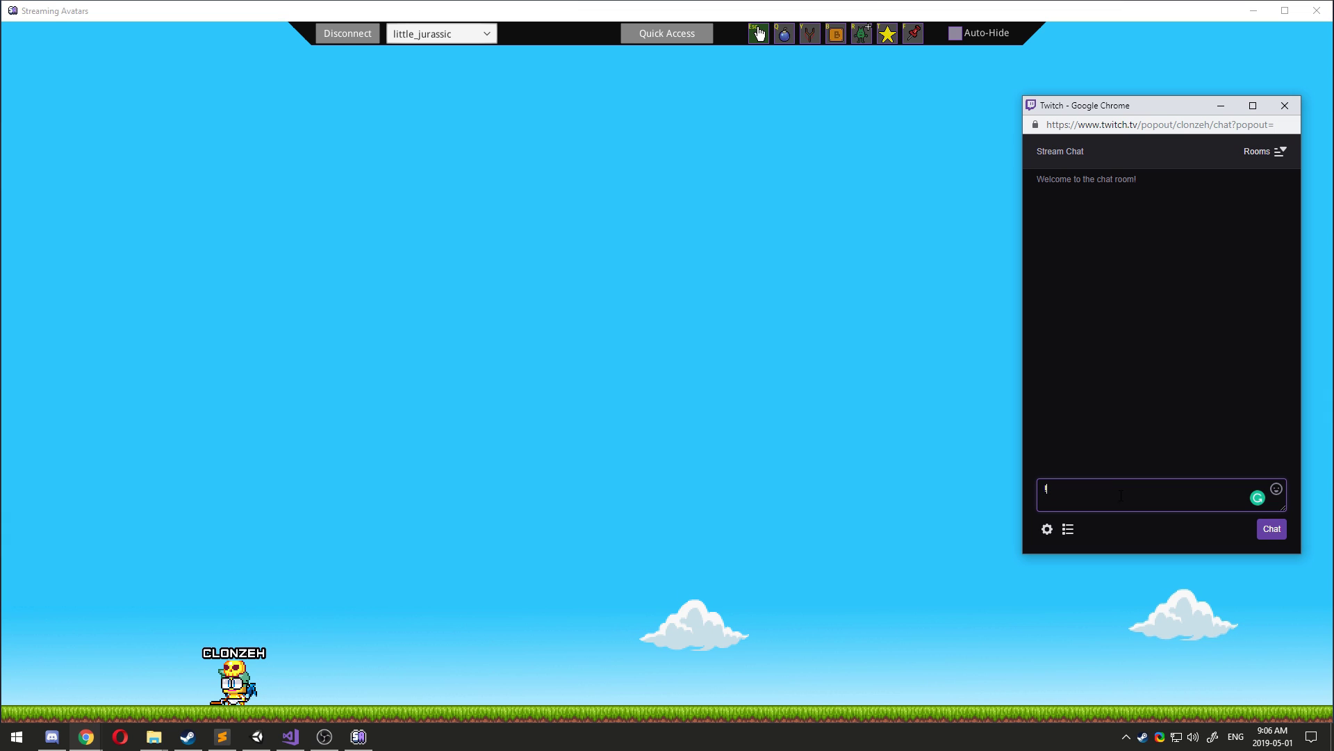
pyautogui.write('commands')
pyautogui.press('Return')
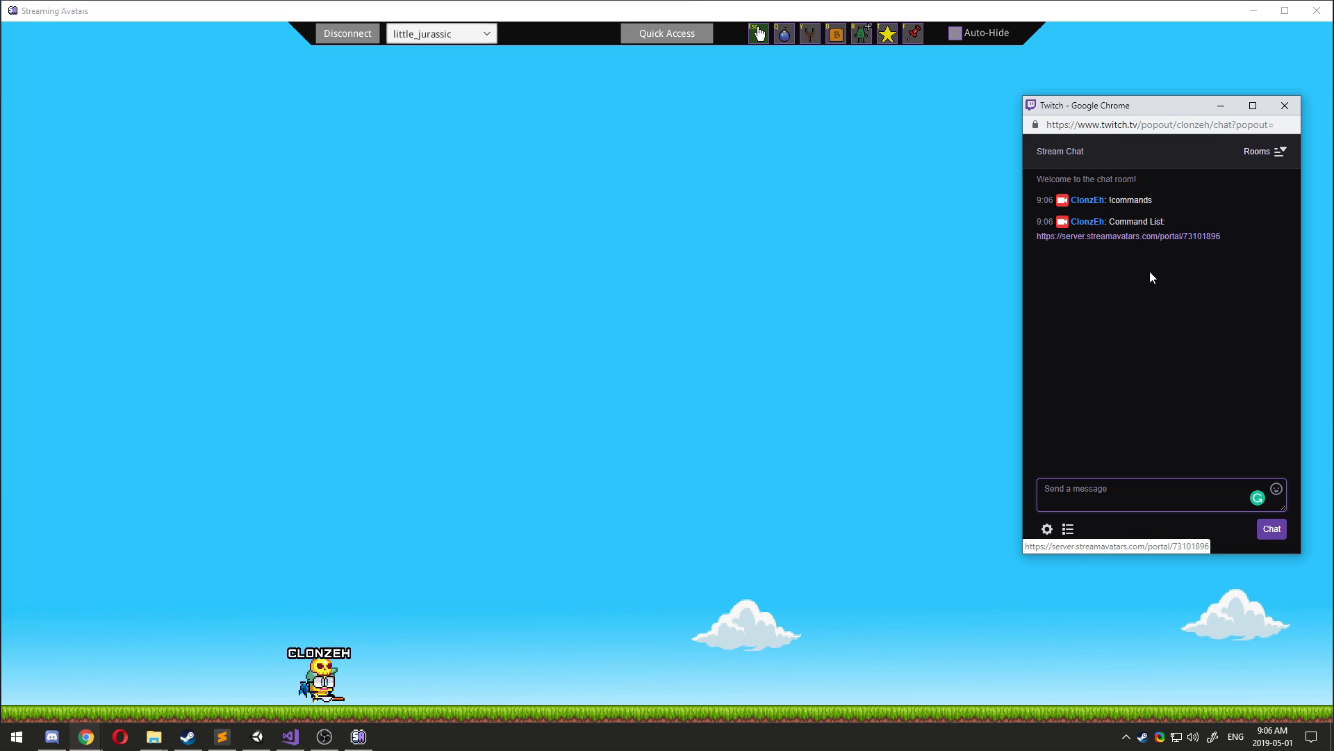
pyautogui.click(1115, 502)
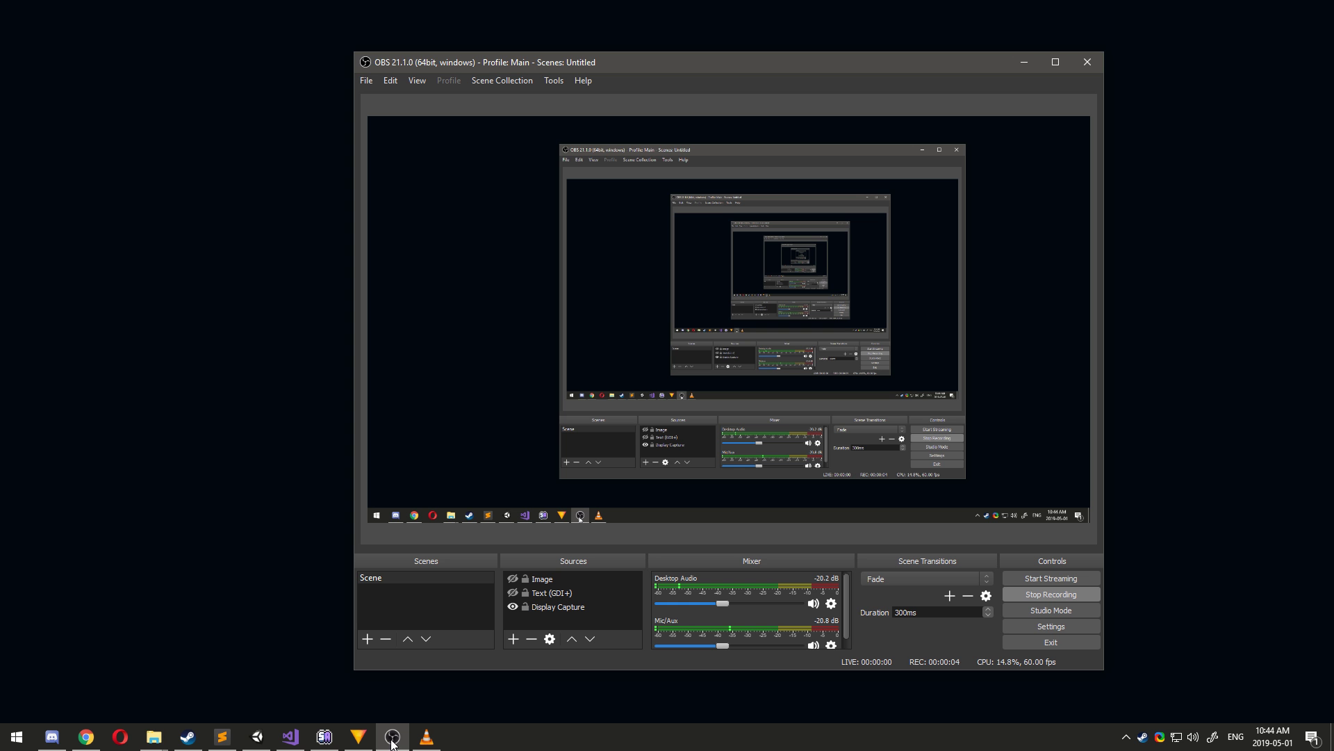
# Review the preview's scaling options, then start adding a new source under Sources.
pyautogui.rightClick(703, 270)
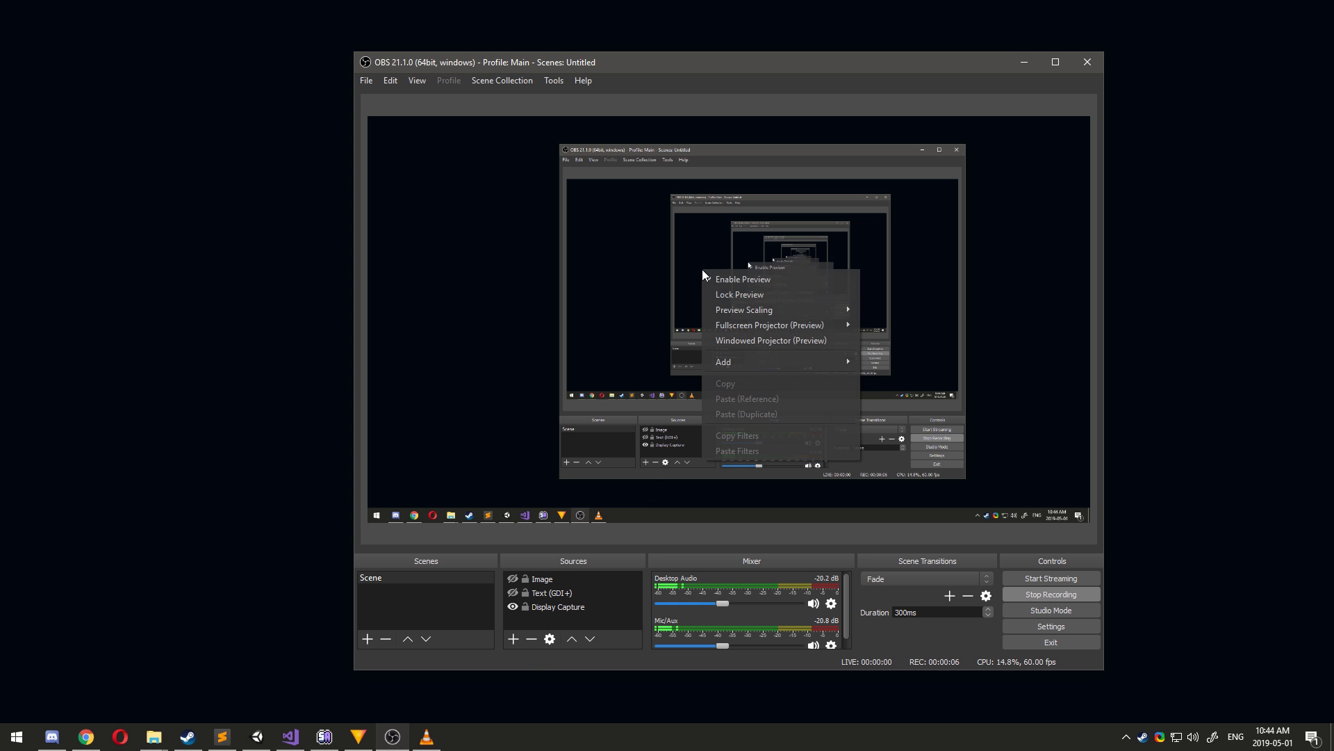
pyautogui.moveTo(758, 310)
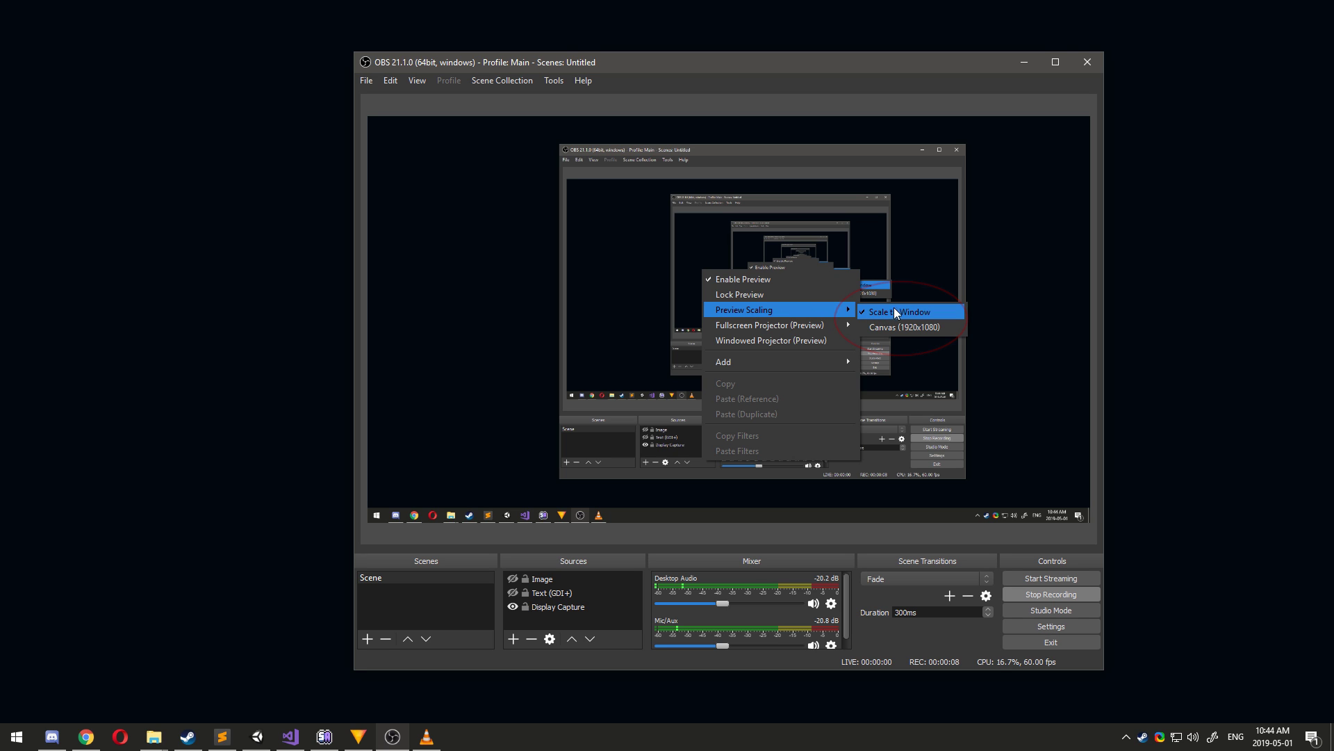
pyautogui.click(506, 657)
pyautogui.click(510, 645)
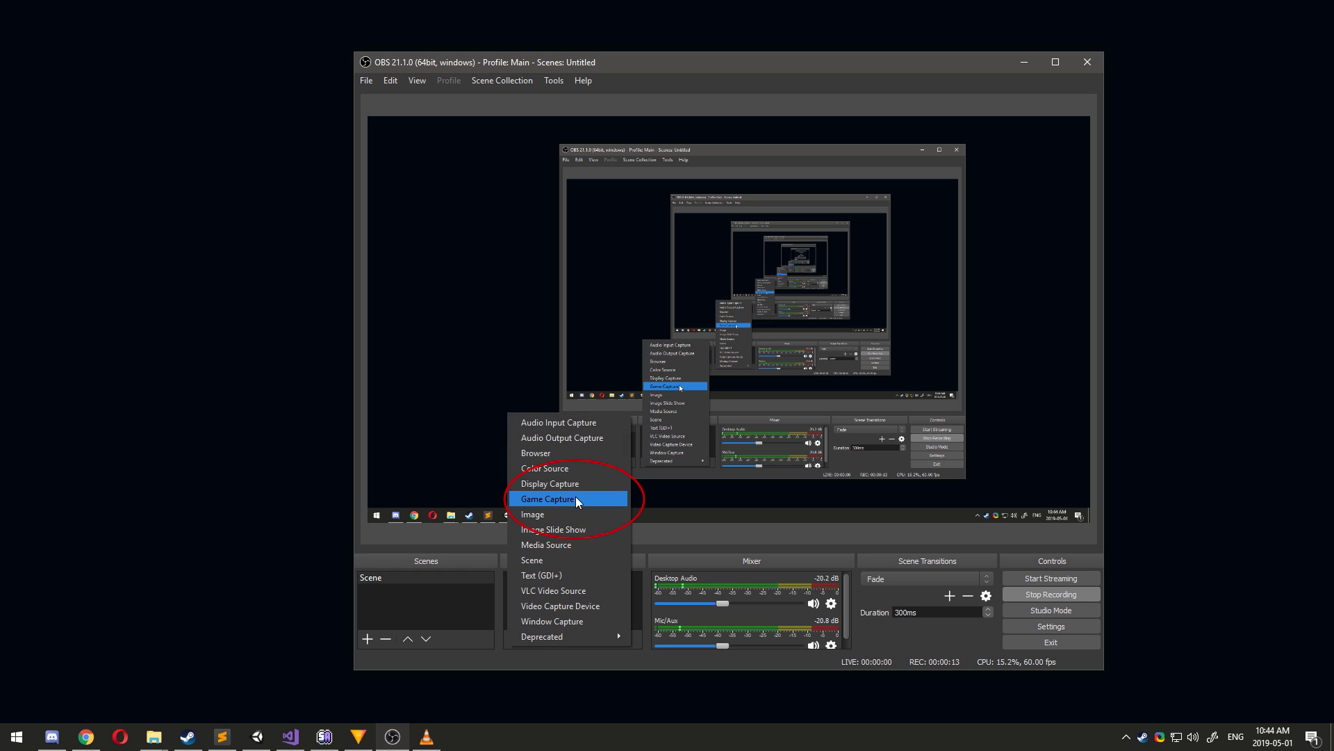
# Create a Game Capture source named 'Stream Avatars'.
pyautogui.click(548, 498)
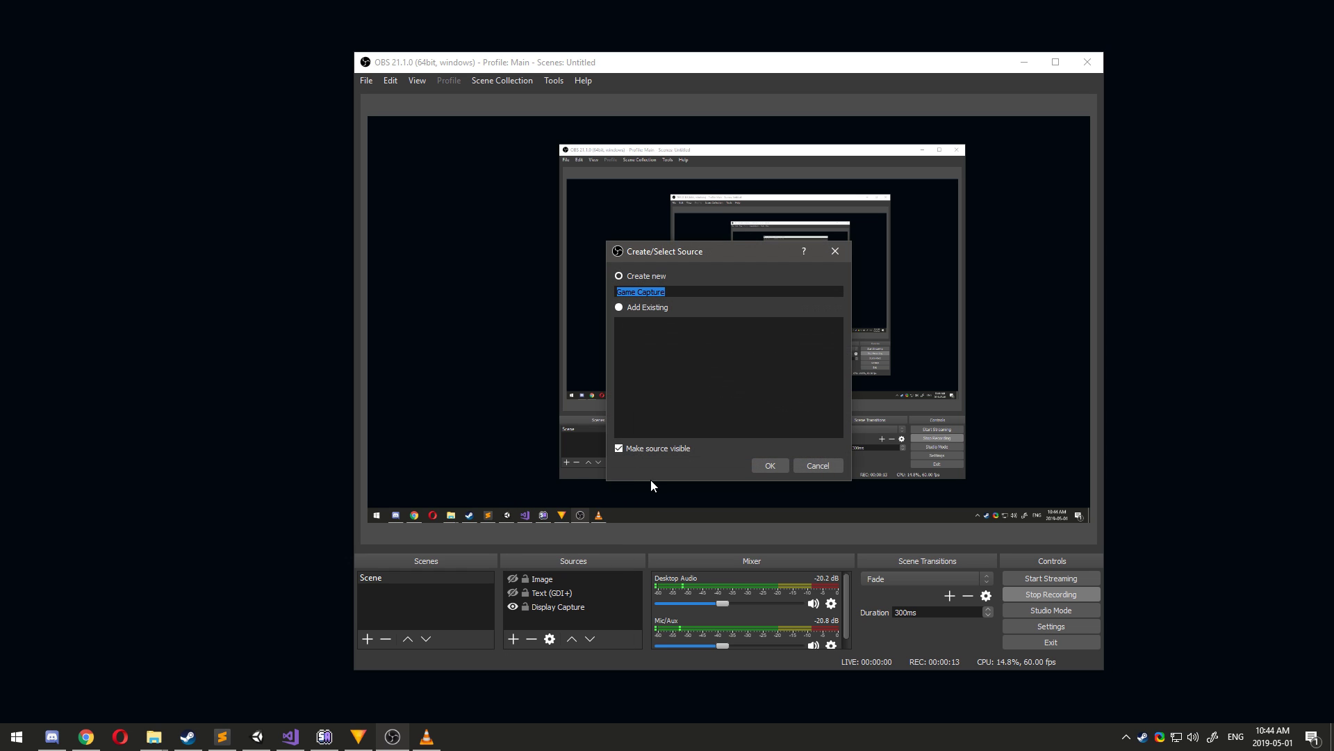
pyautogui.write('Stream Avatars')
pyautogui.click(759, 467)
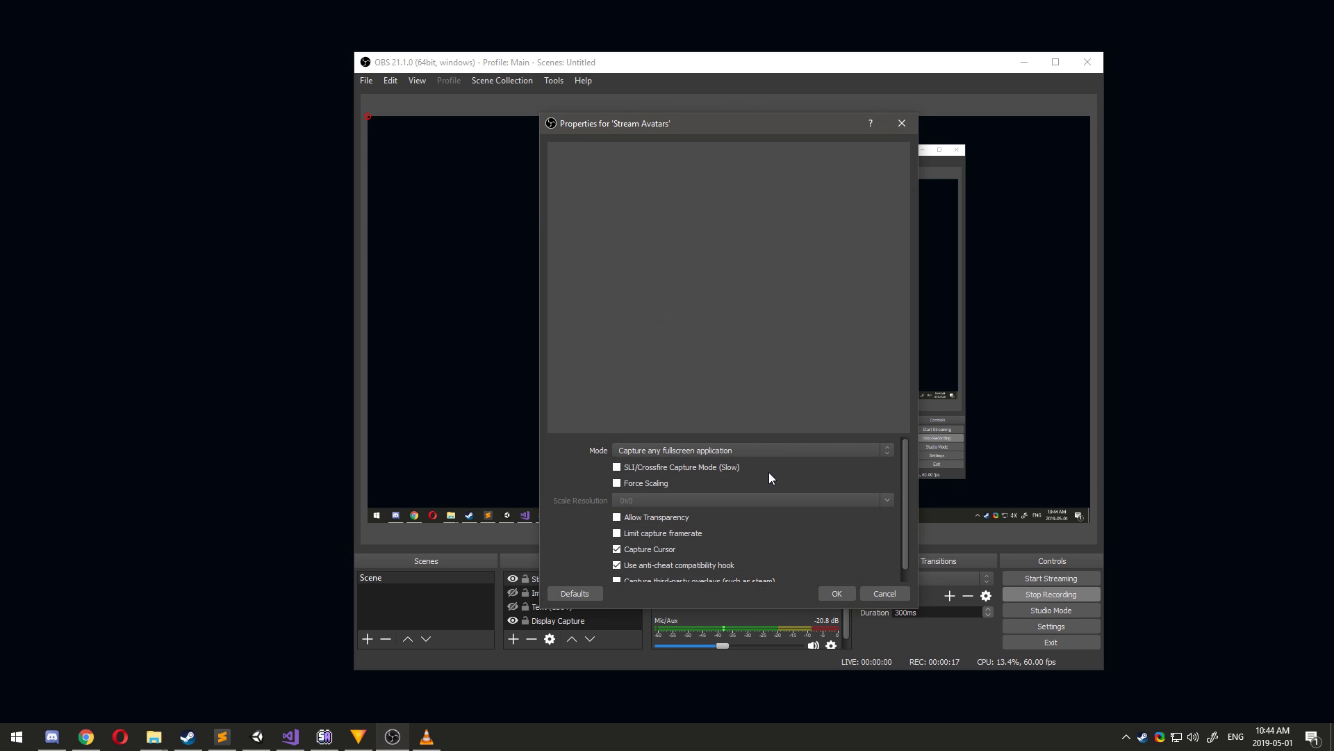
# Capture the specific window [StreamAvatars.exe]: Streaming Avatars with Allow Transparency on, SLI/Crossfire left off.
pyautogui.click(750, 450)
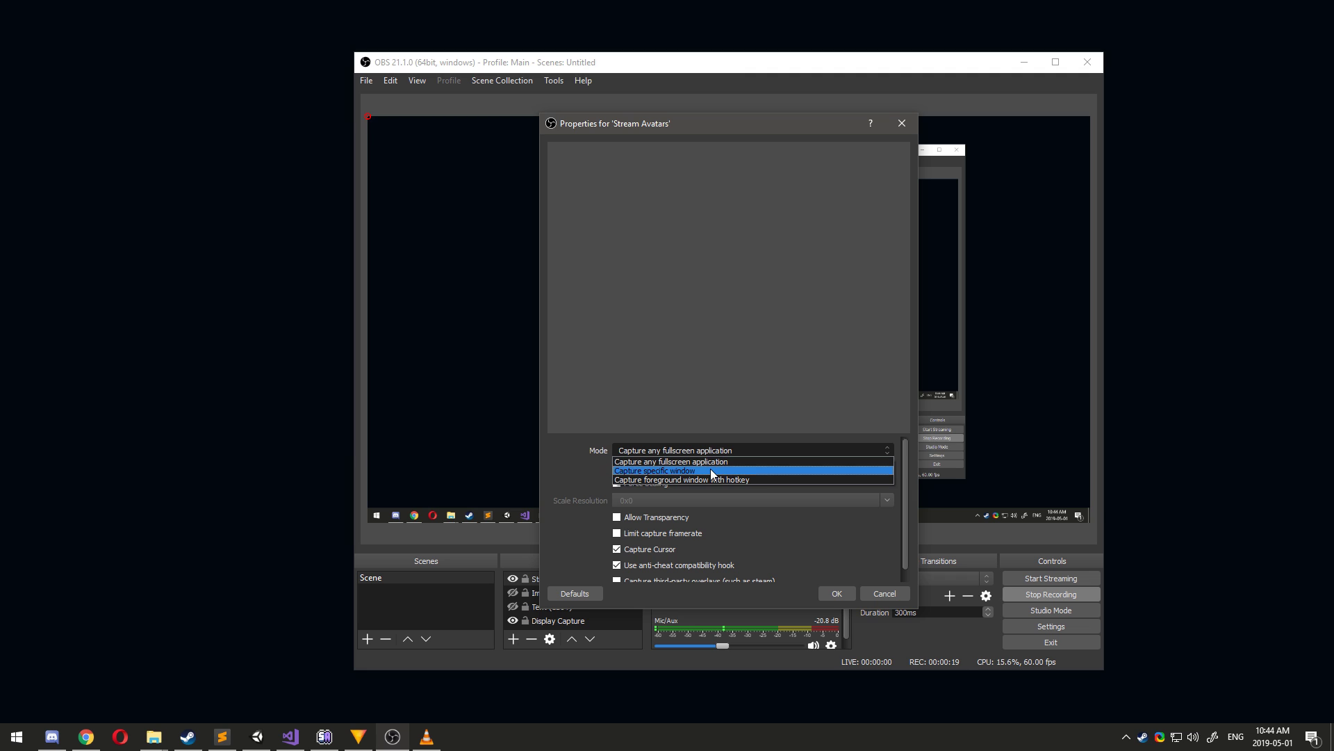
pyautogui.click(711, 471)
pyautogui.click(686, 458)
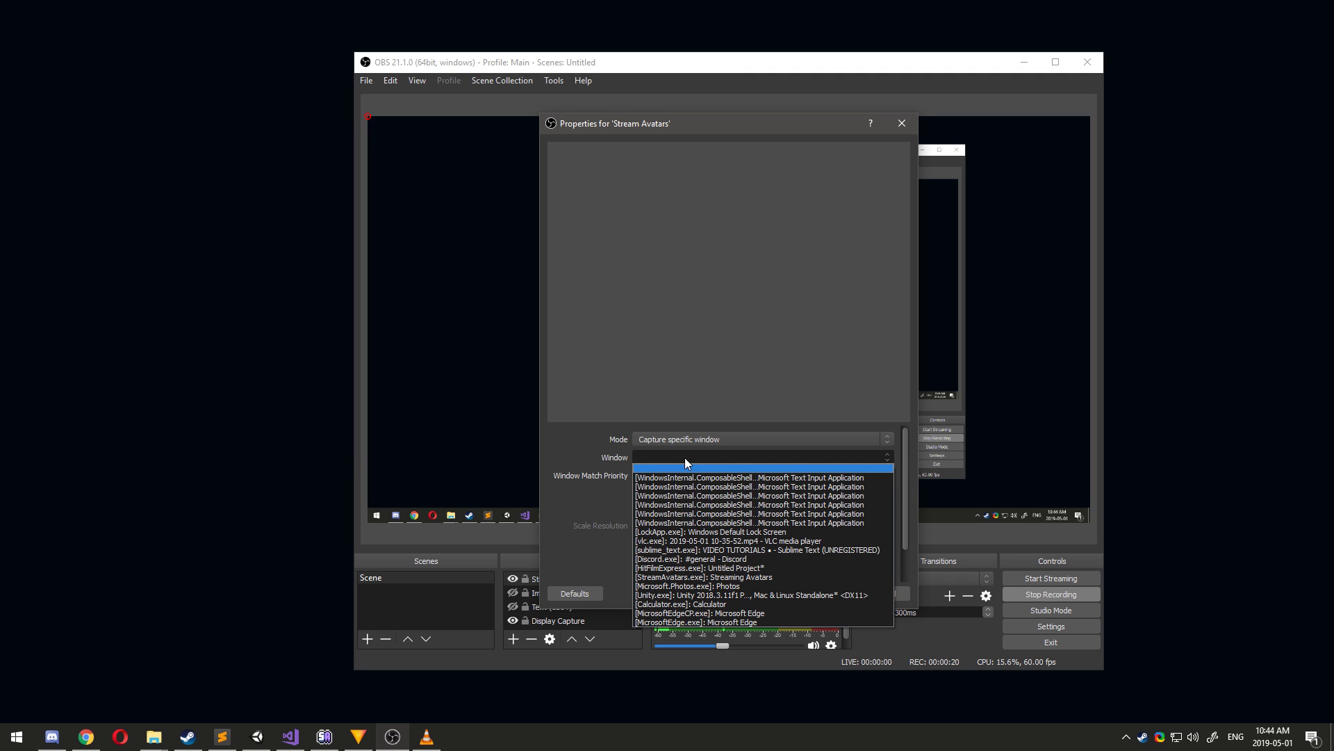
pyautogui.click(706, 576)
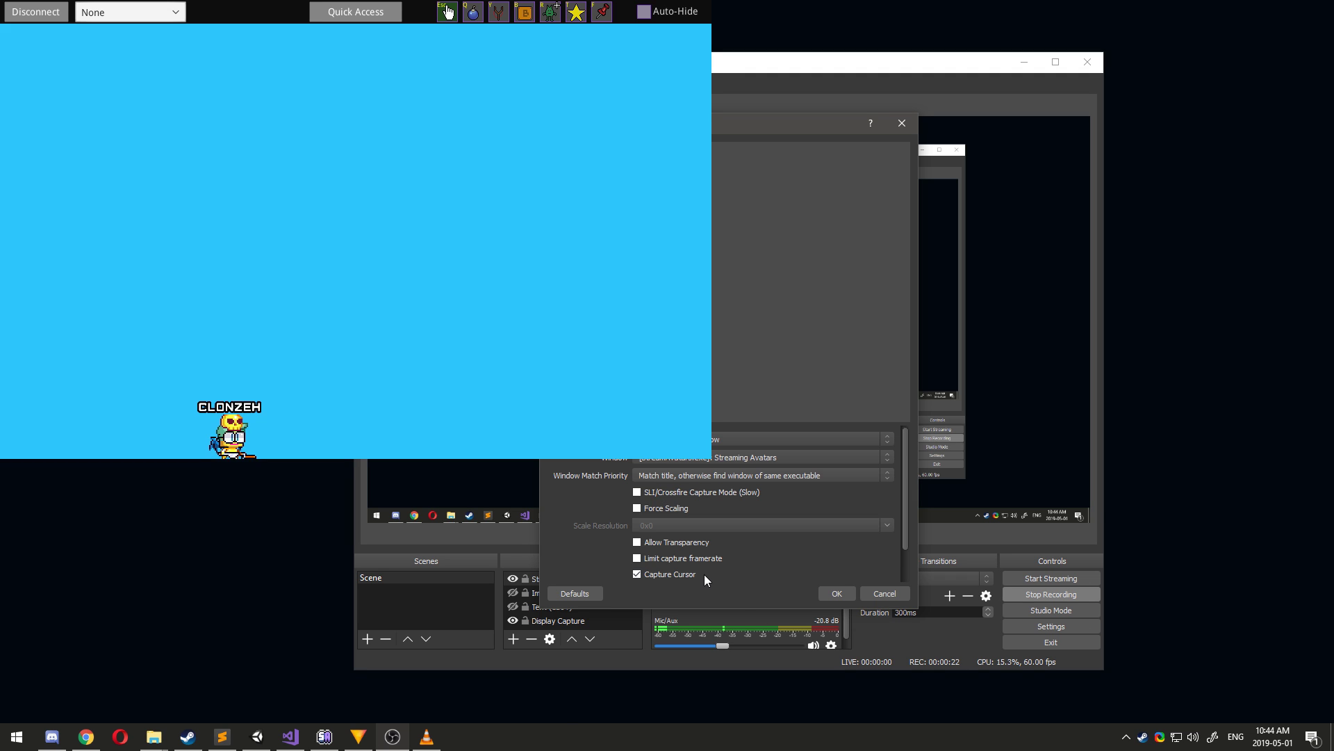
pyautogui.click(638, 543)
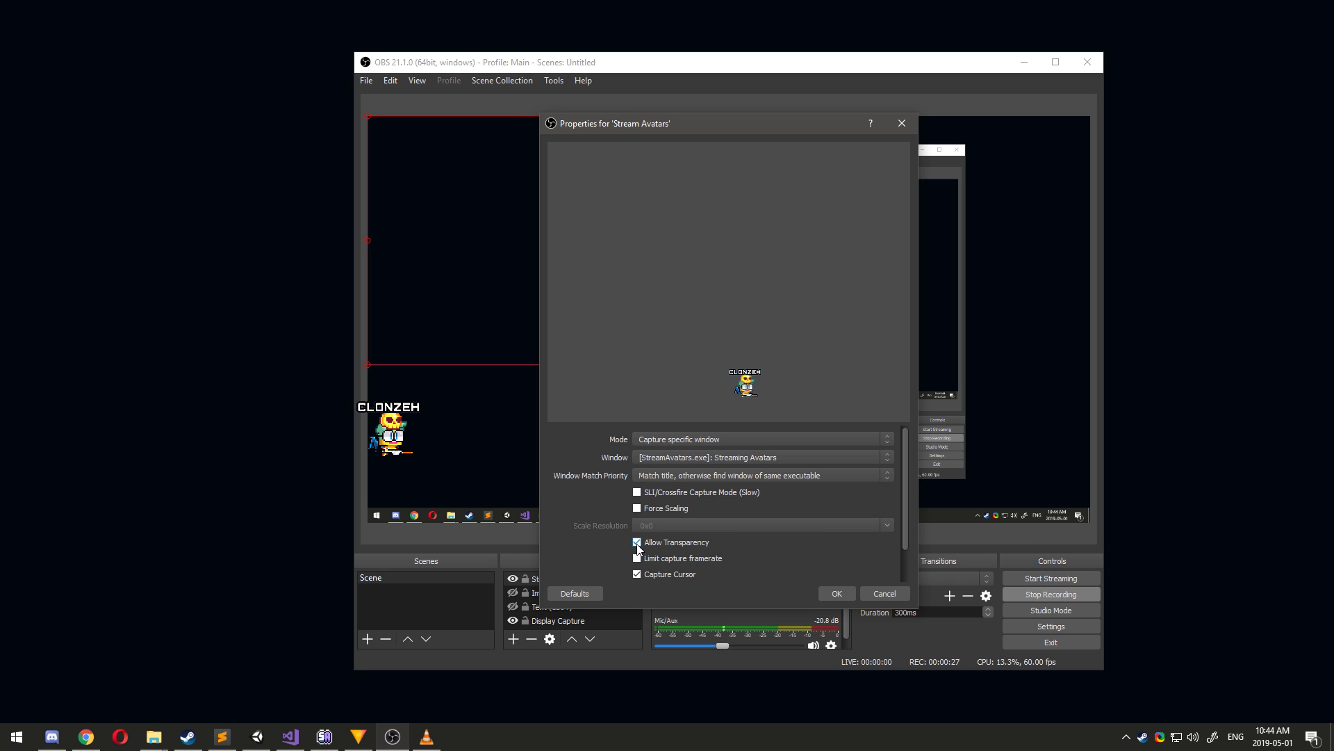
pyautogui.click(637, 492)
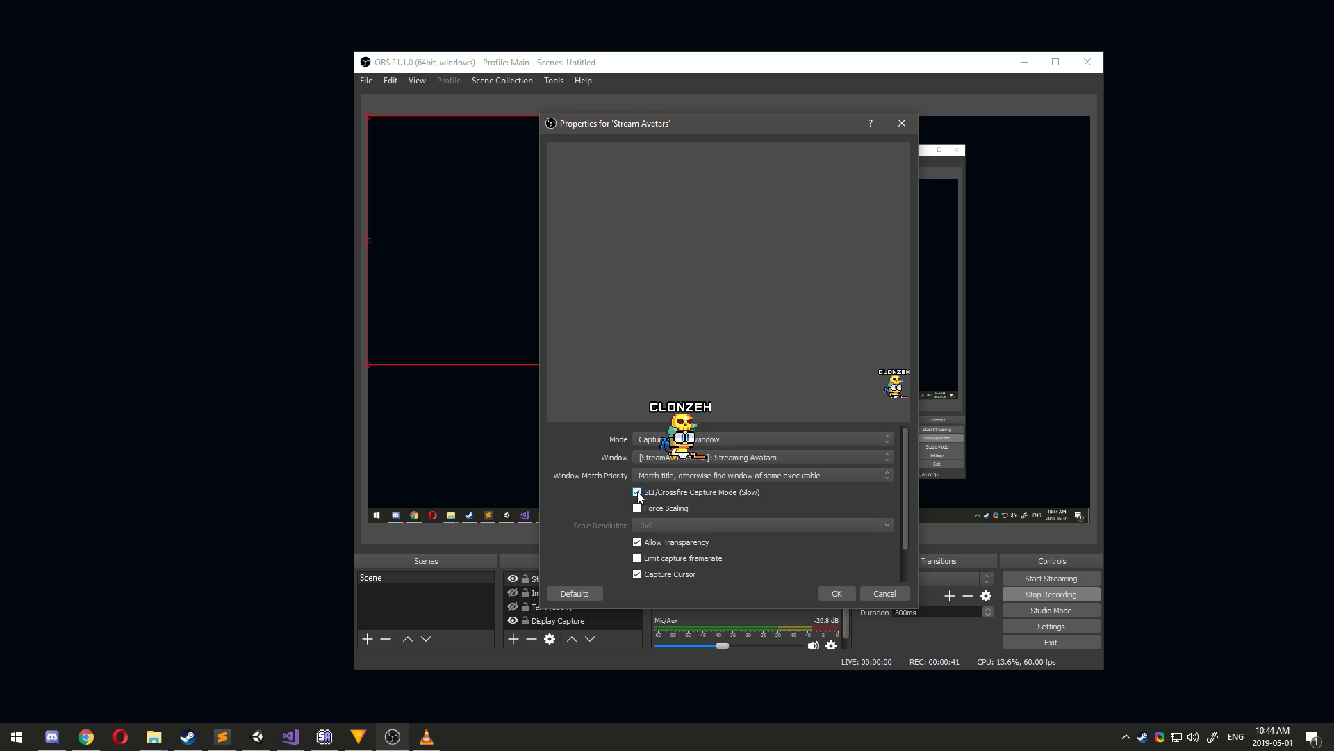
pyautogui.click(637, 493)
# Confirm the capture properties and resize the source within the canvas.
pyautogui.click(837, 593)
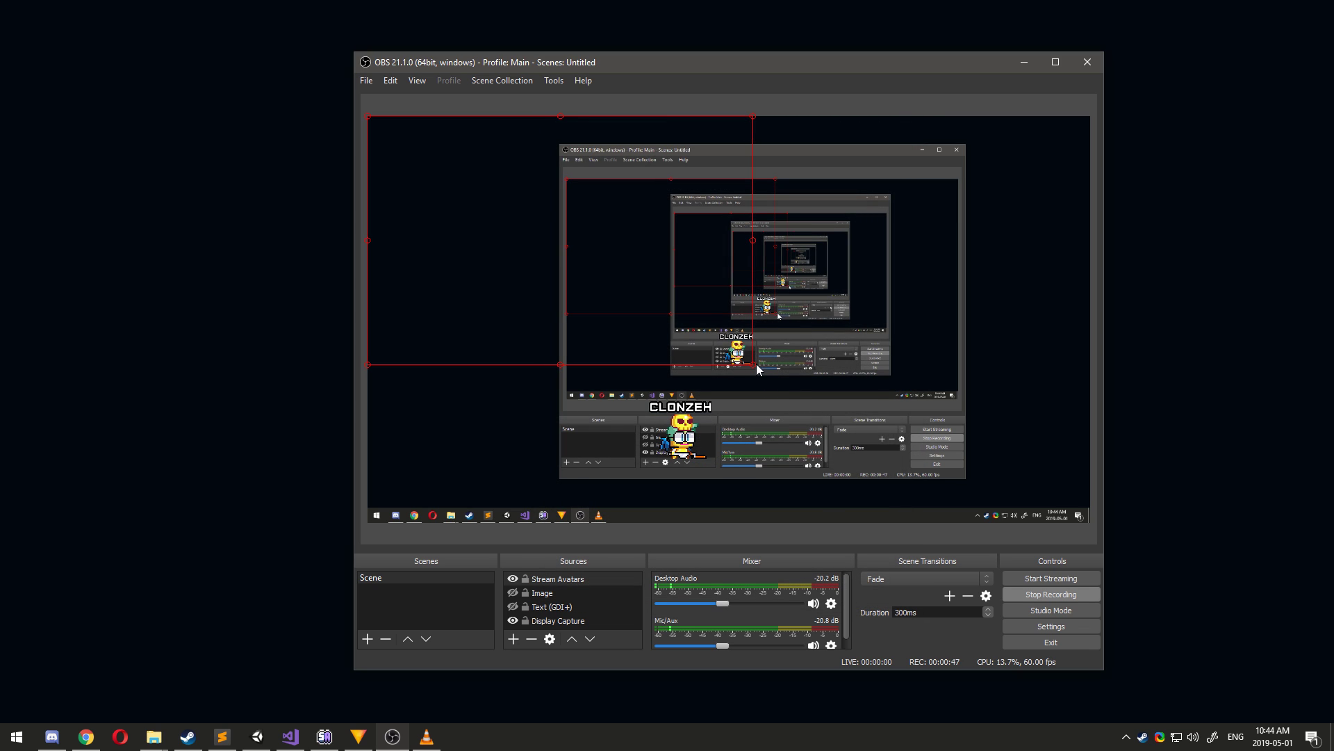
pyautogui.moveTo(757, 365); pyautogui.dragTo(1091, 505)
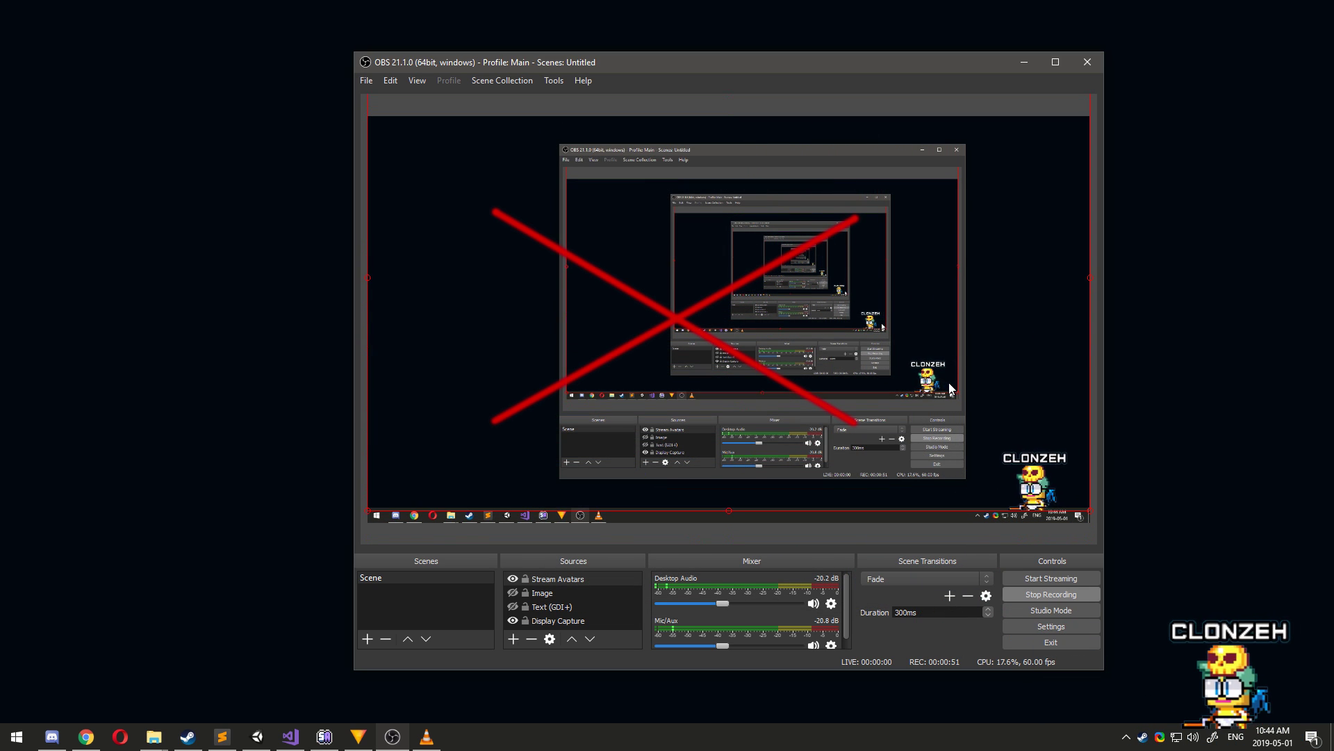
pyautogui.moveTo(1089, 507); pyautogui.dragTo(699, 458)
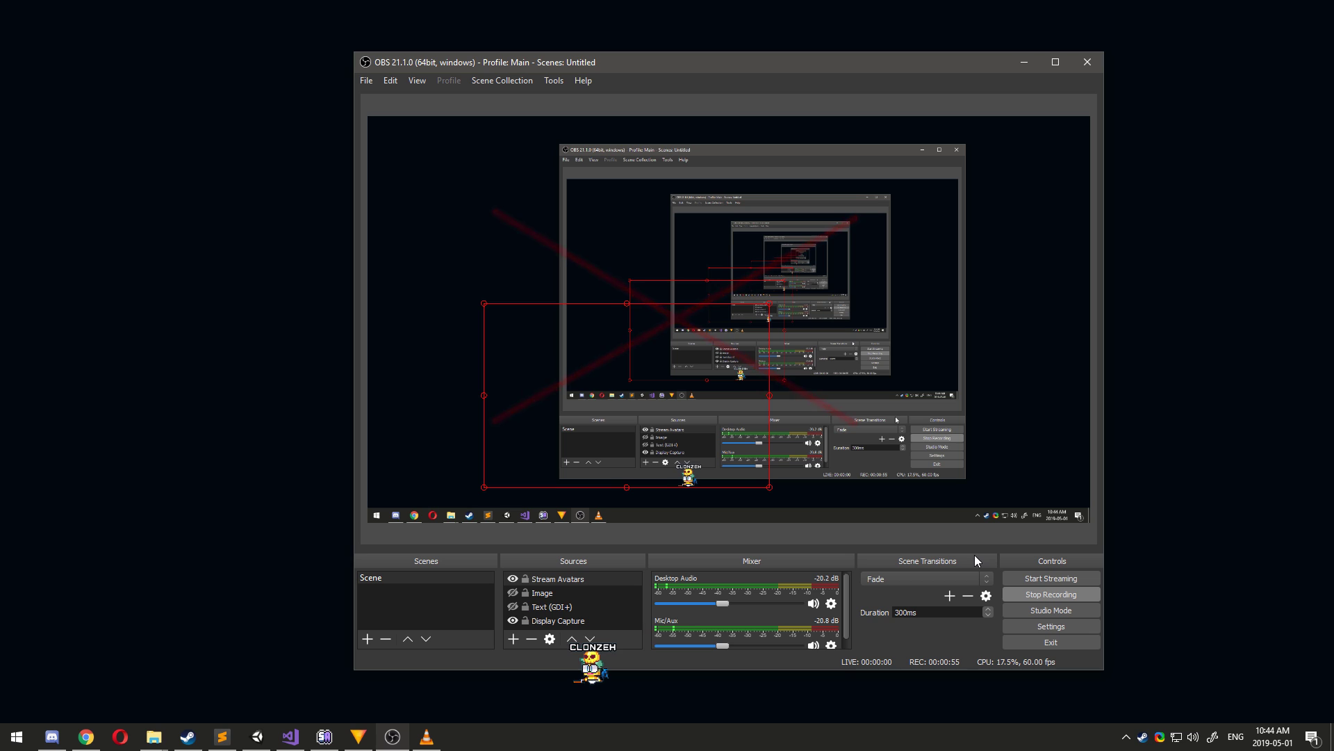
# Apply Transform > Reset Transform to the Stream Avatars source.
pyautogui.moveTo(624, 575); pyautogui.dragTo(588, 581)
pyautogui.rightClick(585, 578)
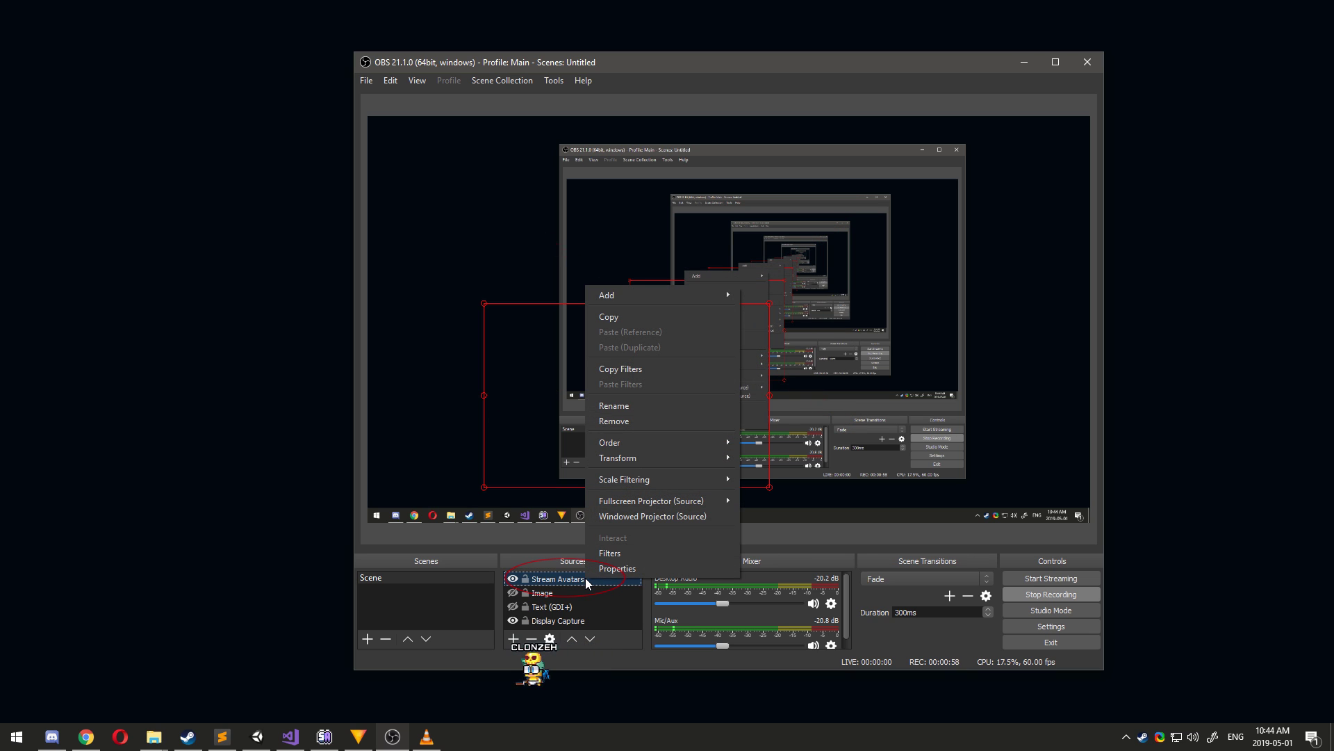
pyautogui.moveTo(644, 460)
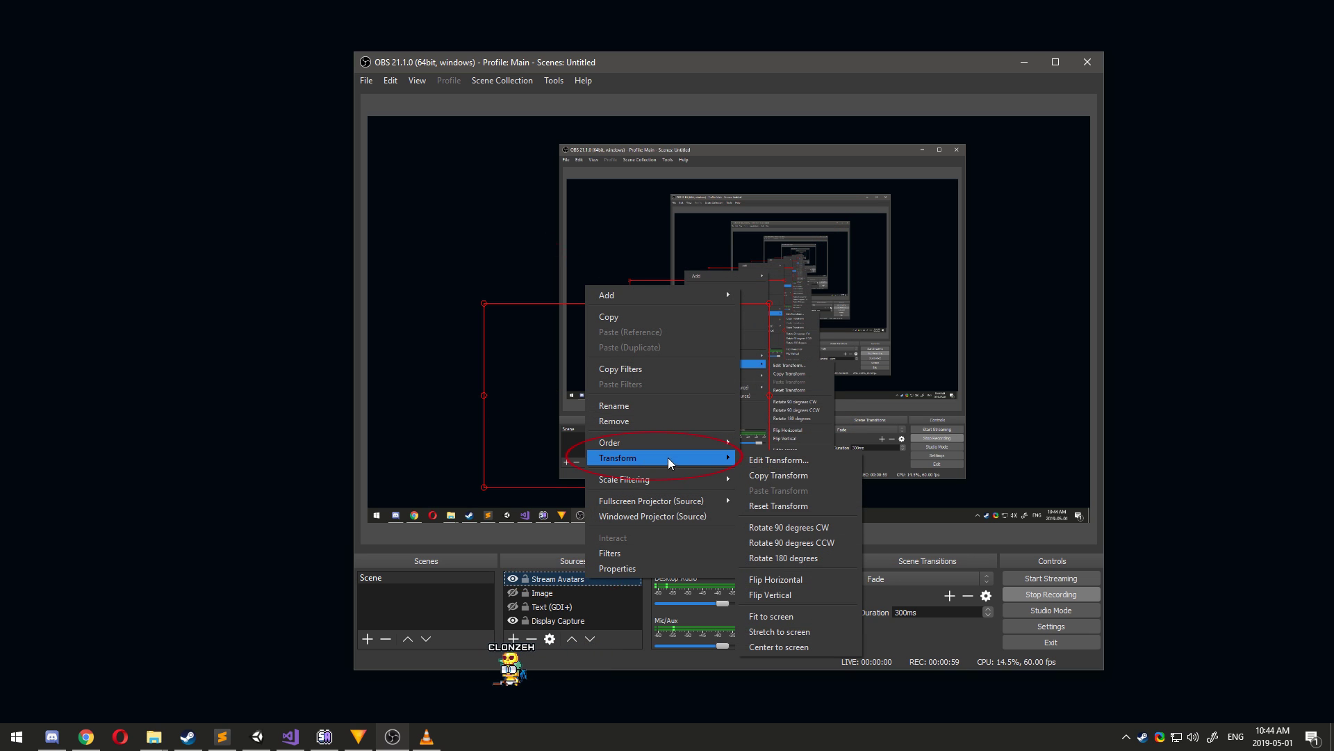
pyautogui.click(770, 506)
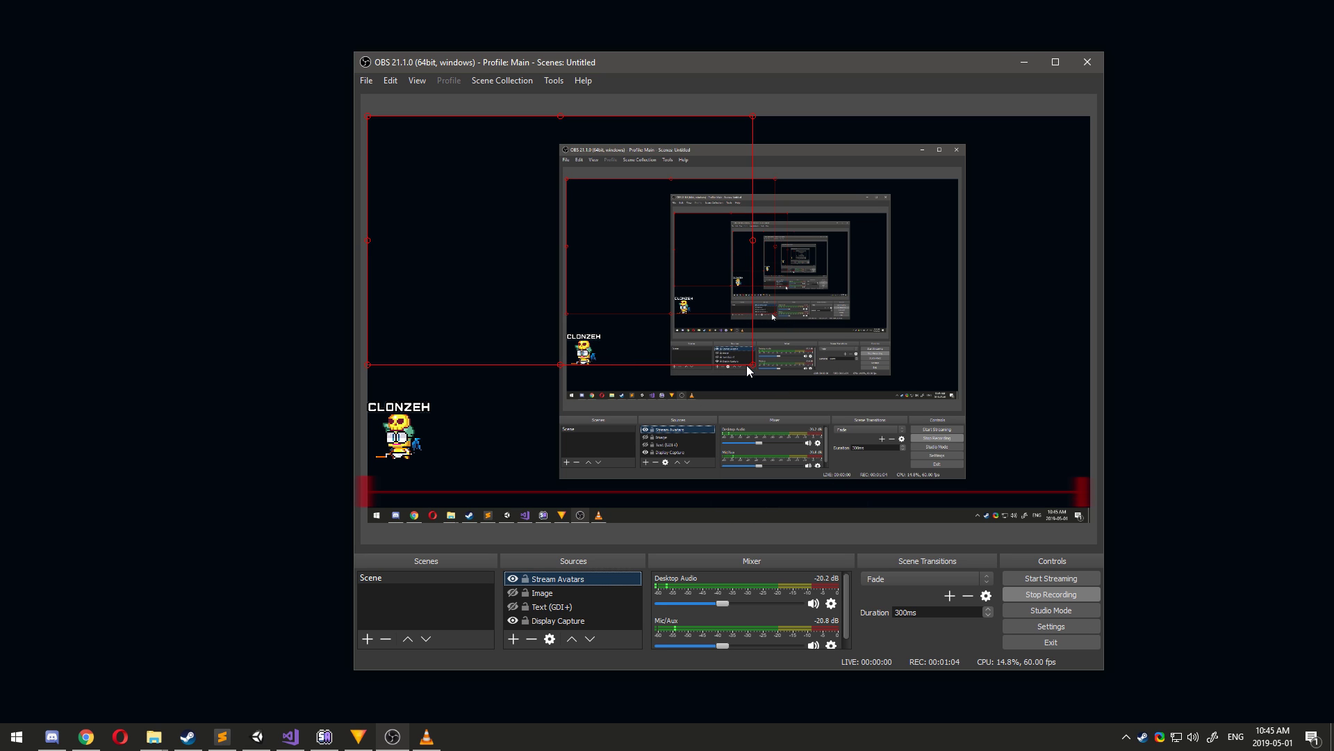
# Bring Streaming Avatars forward and disconnect to reach its General settings.
pyautogui.click(323, 736)
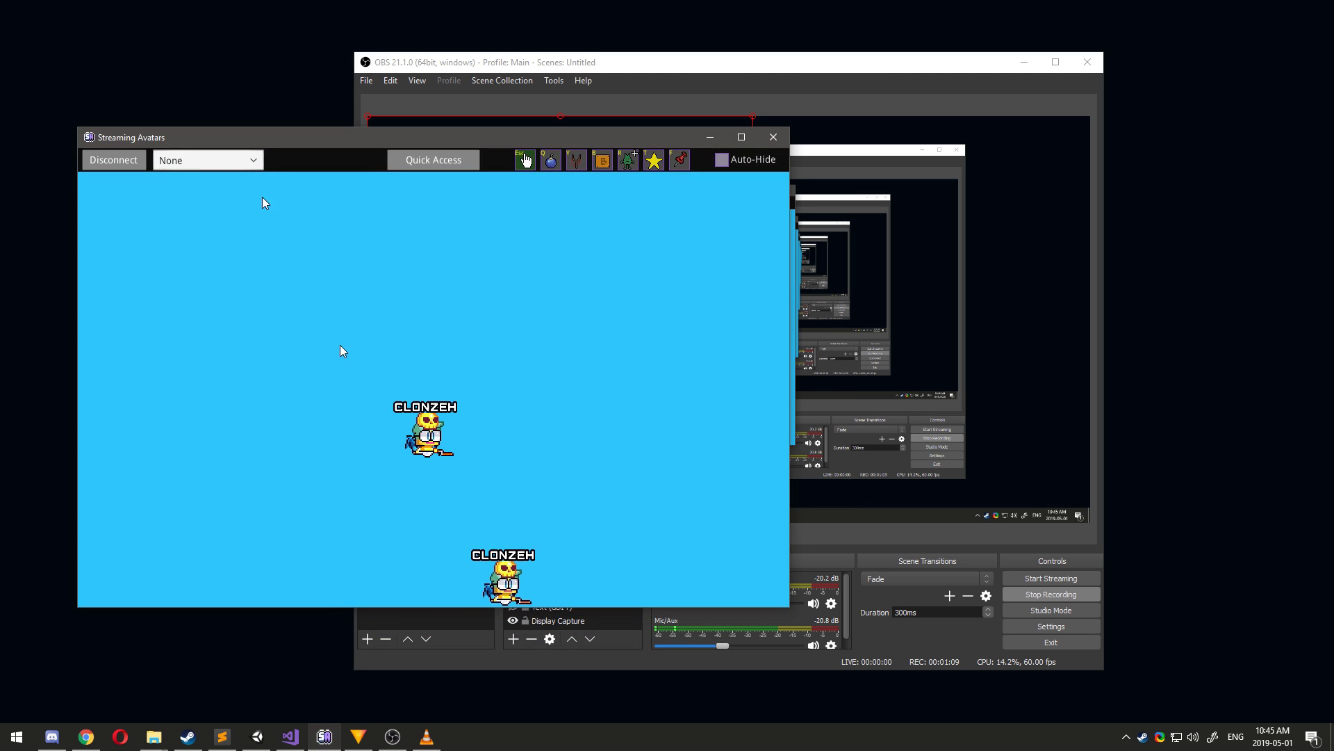
pyautogui.click(118, 166)
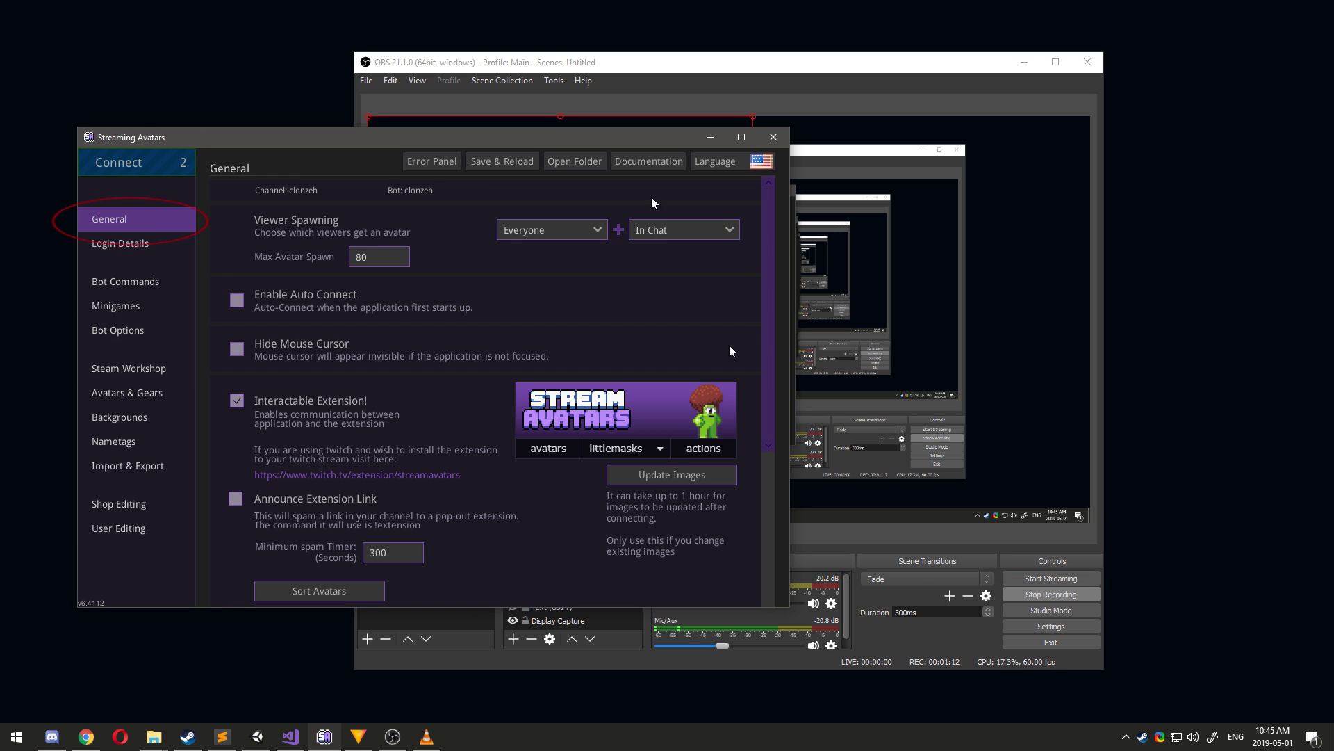
# Set the window to 900 high by 1920 wide and tick Lock And Reset On Connect.
pyautogui.scroll(-1, 702, 247)
pyautogui.scroll(-2, 703, 249)
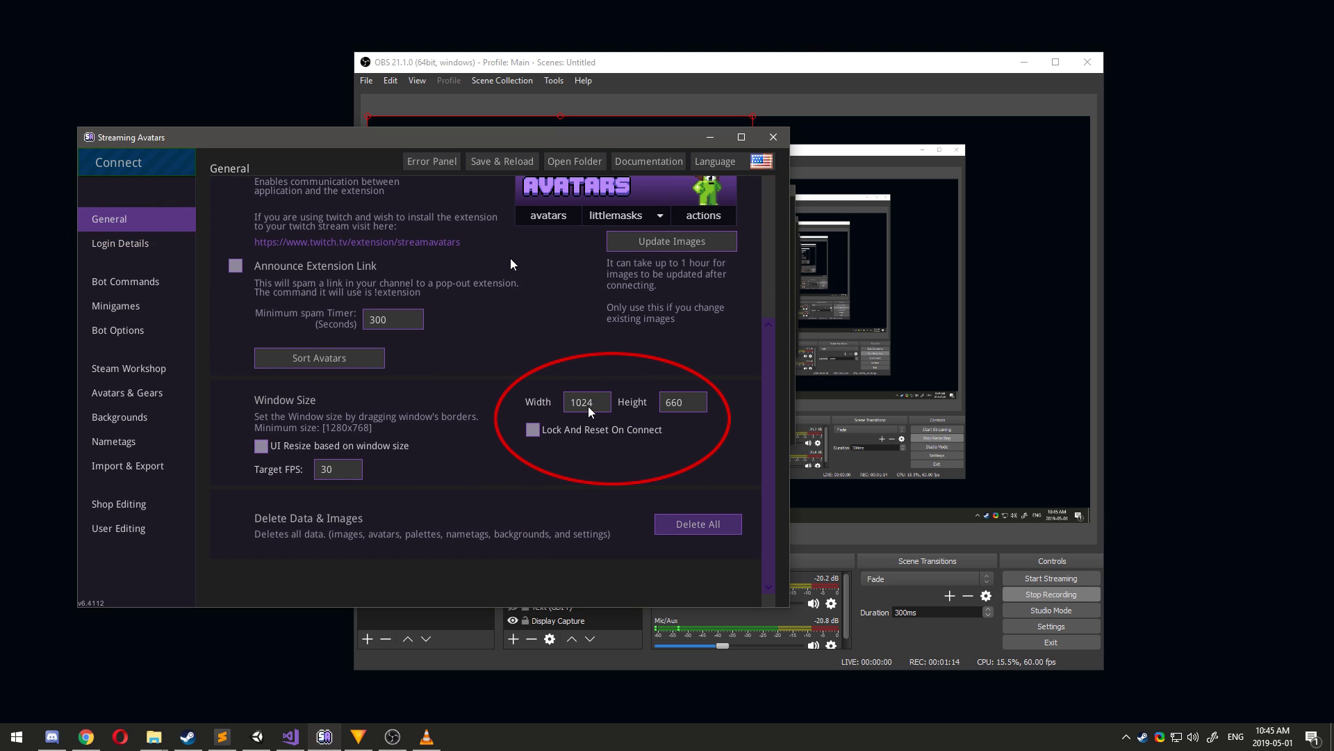
pyautogui.click(690, 405)
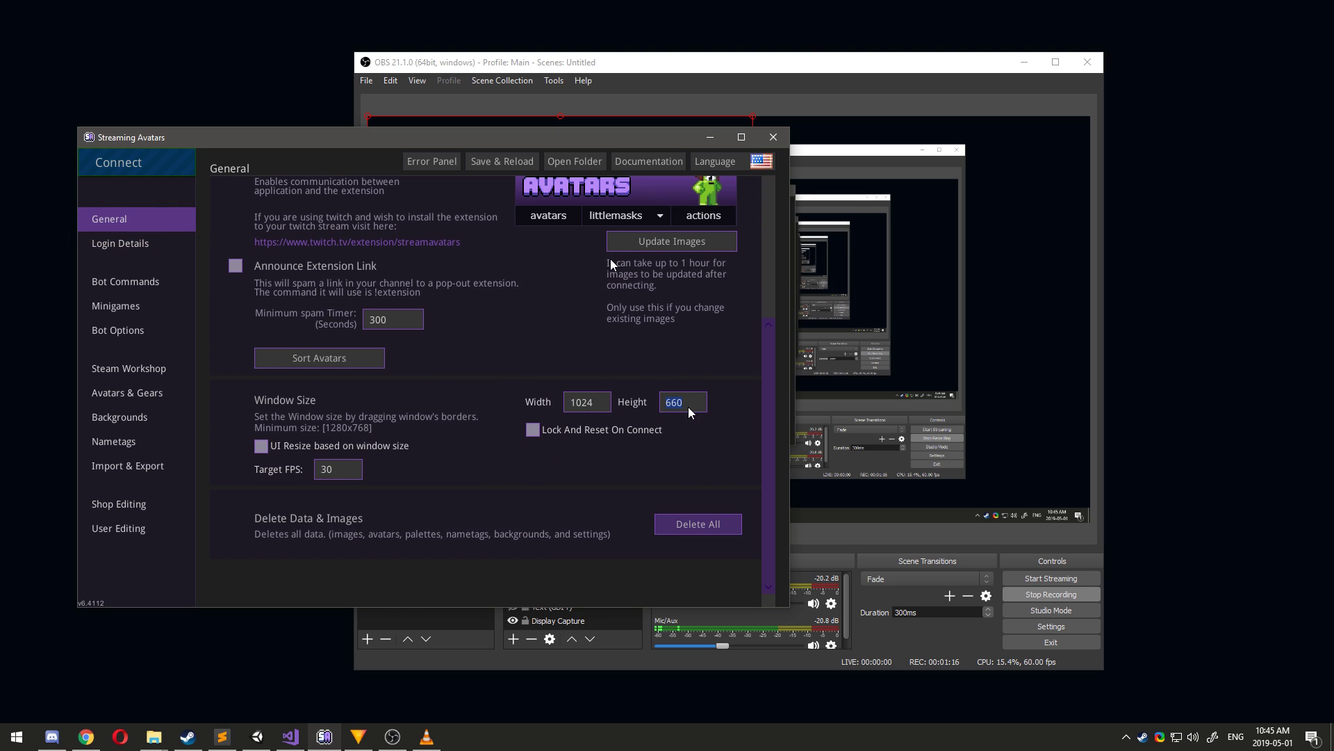
pyautogui.write('900')
pyautogui.click(589, 401)
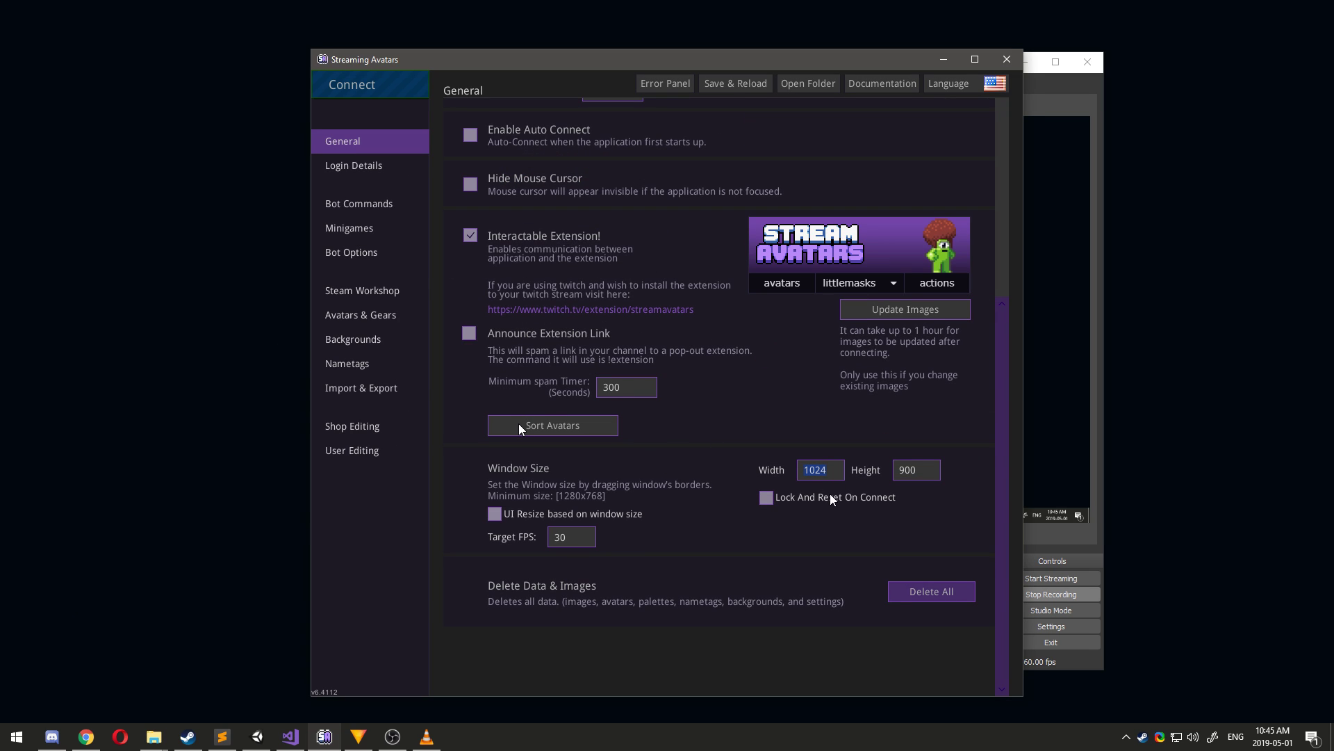
pyautogui.write('1900')
pyautogui.press('Return')
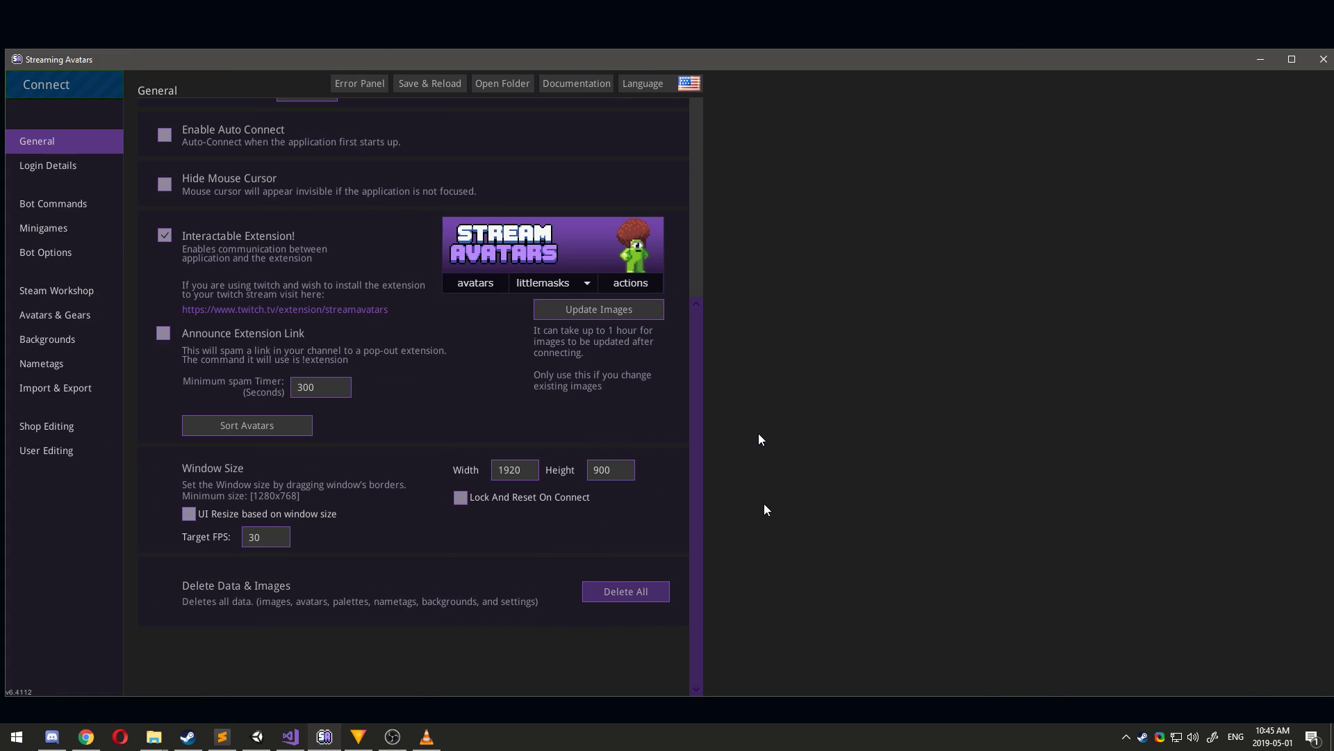
pyautogui.click(461, 497)
# Reconnect Stream Avatars, check the capture in OBS, and minimise the Streaming Avatars window.
pyautogui.click(98, 80)
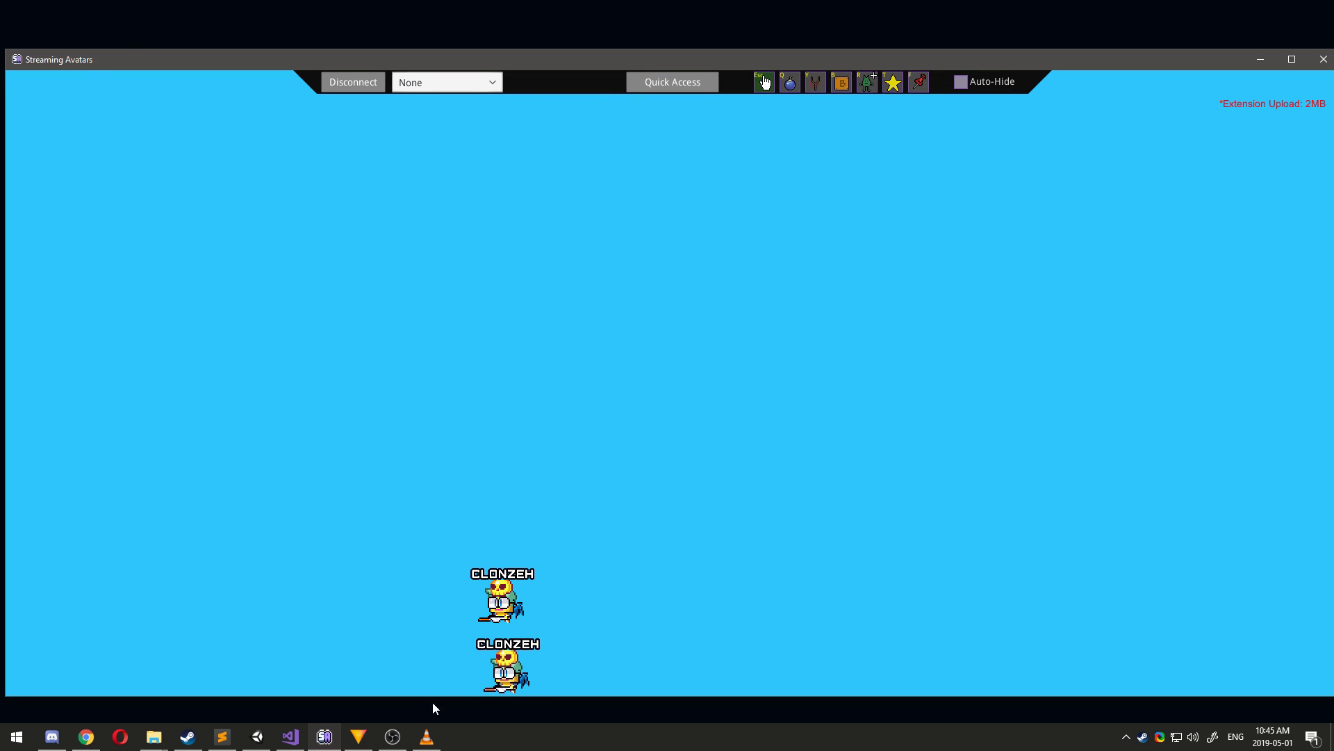
pyautogui.click(393, 736)
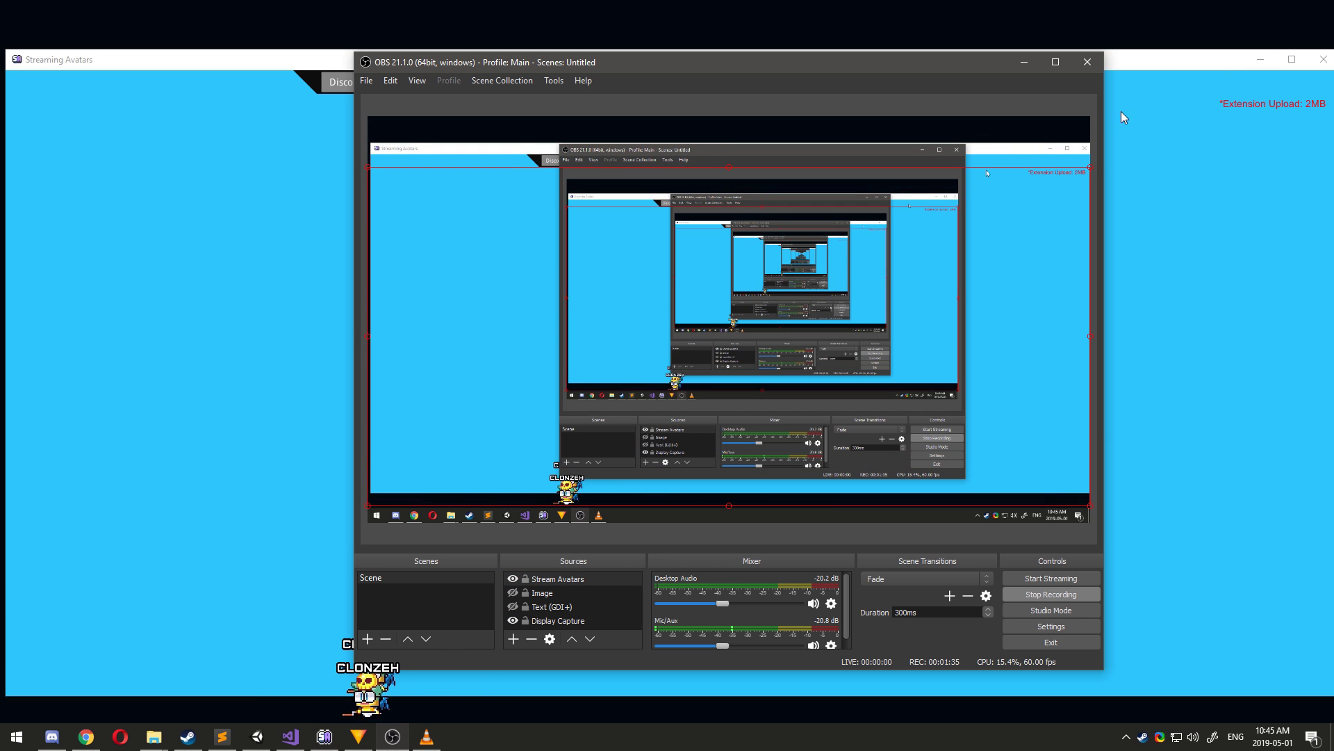
pyautogui.click(1145, 64)
pyautogui.moveTo(1144, 65); pyautogui.dragTo(1255, 57)
pyautogui.click(688, 312)
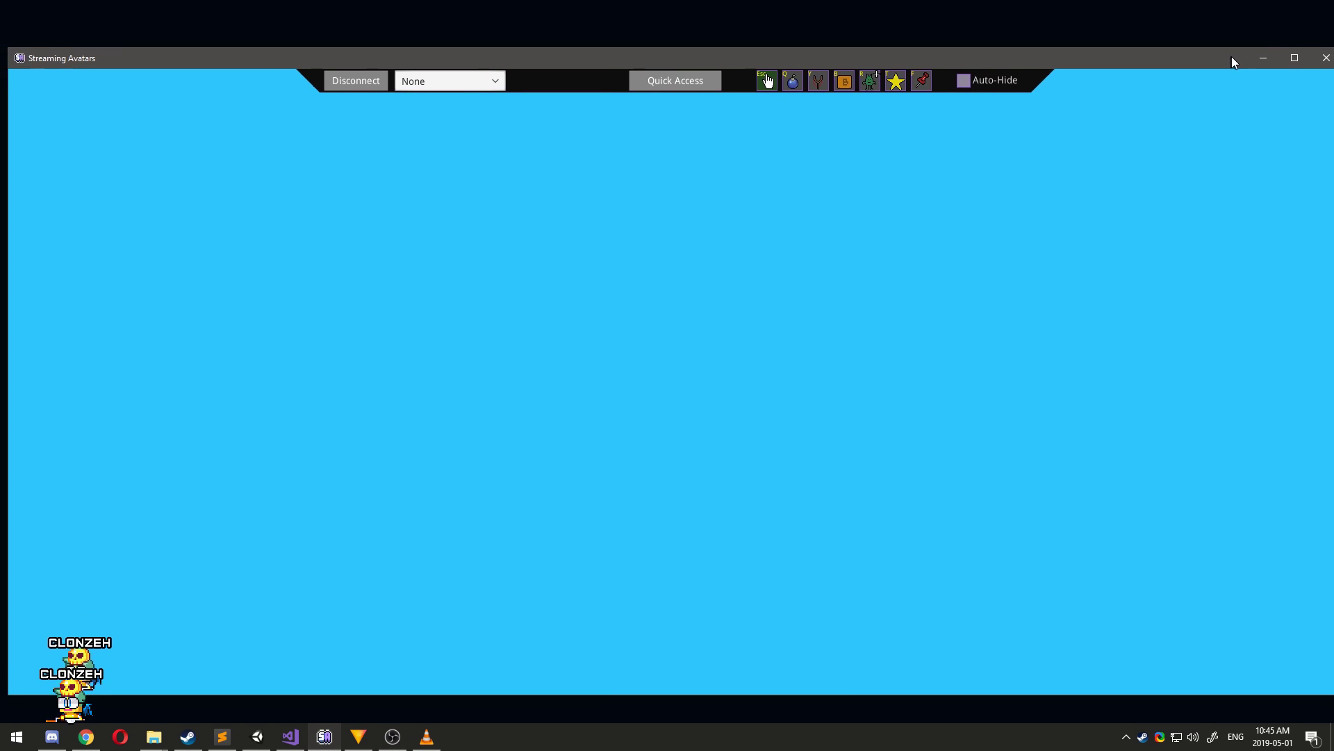
pyautogui.click(1266, 61)
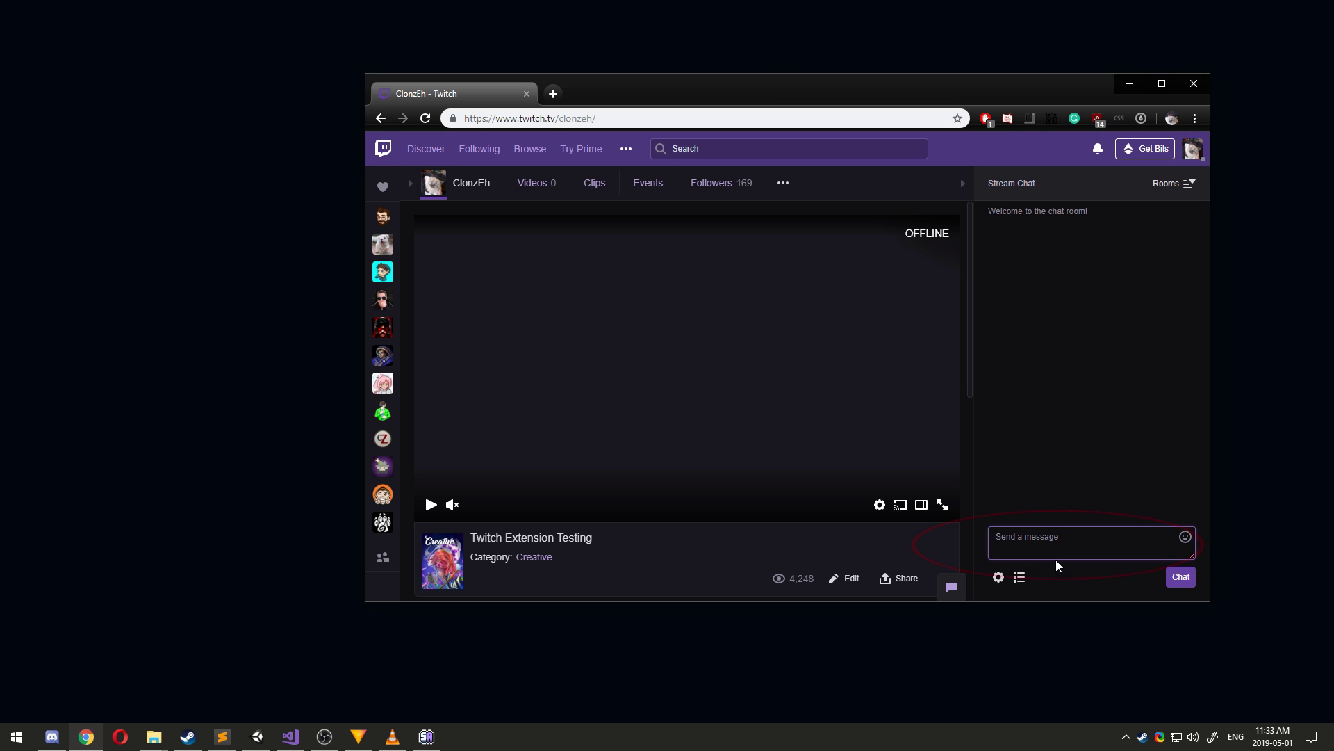
# Send 'testing' in the Twitch chat, then open the streamavatars.com viewer link in a new tab.
pyautogui.write('testing')
pyautogui.press('Return')
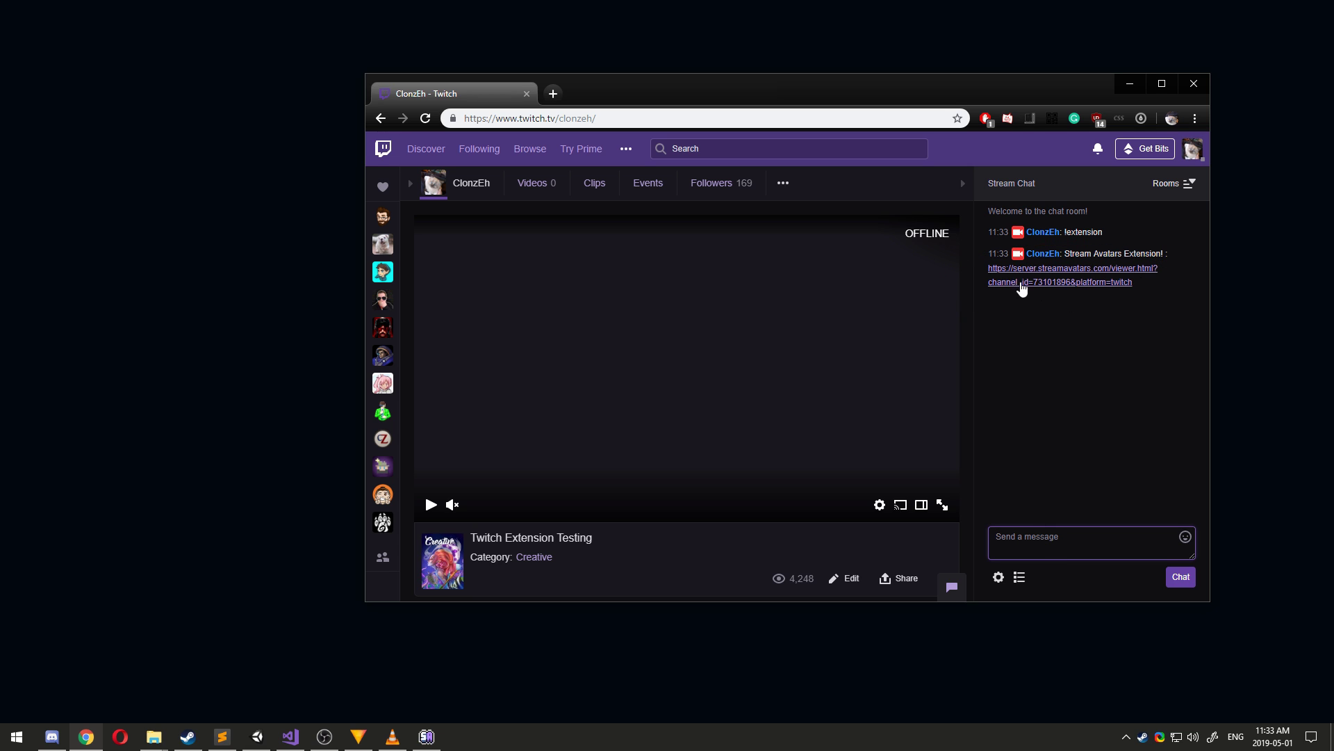
pyautogui.click(1082, 342)
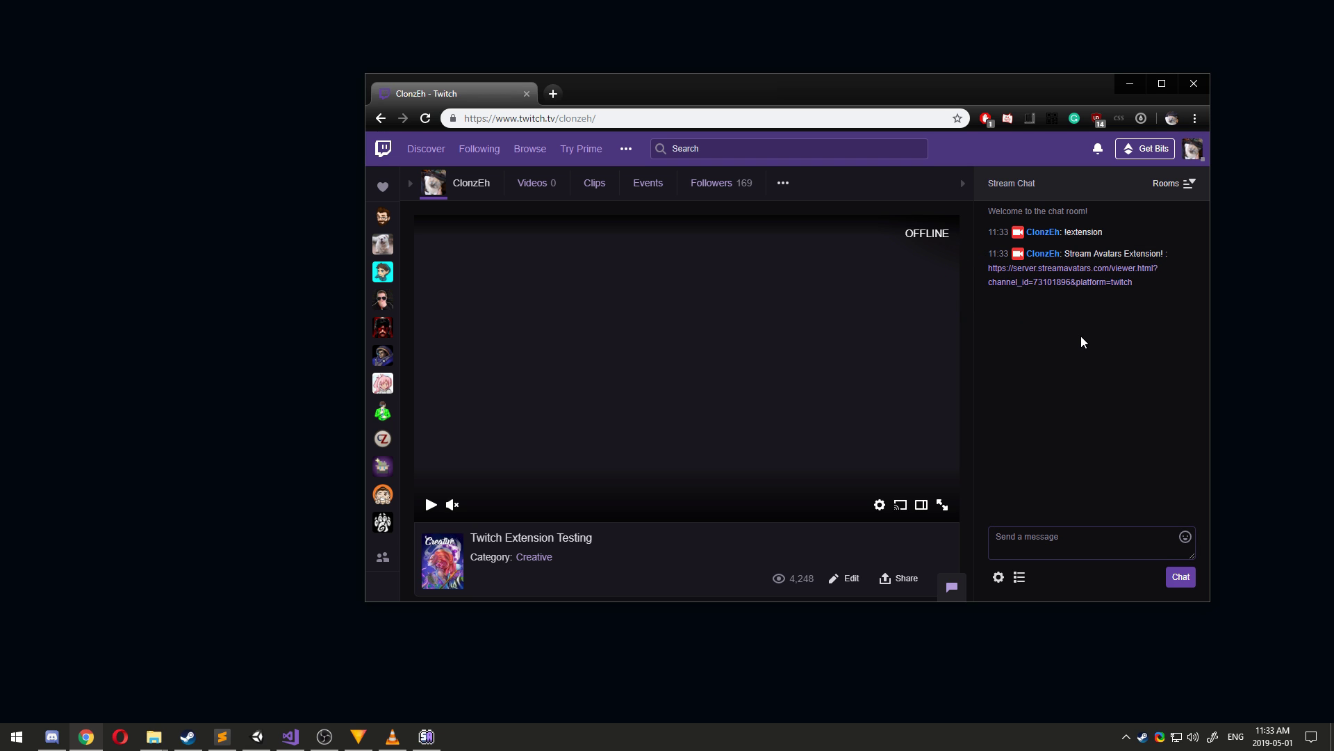
pyautogui.click(1057, 282)
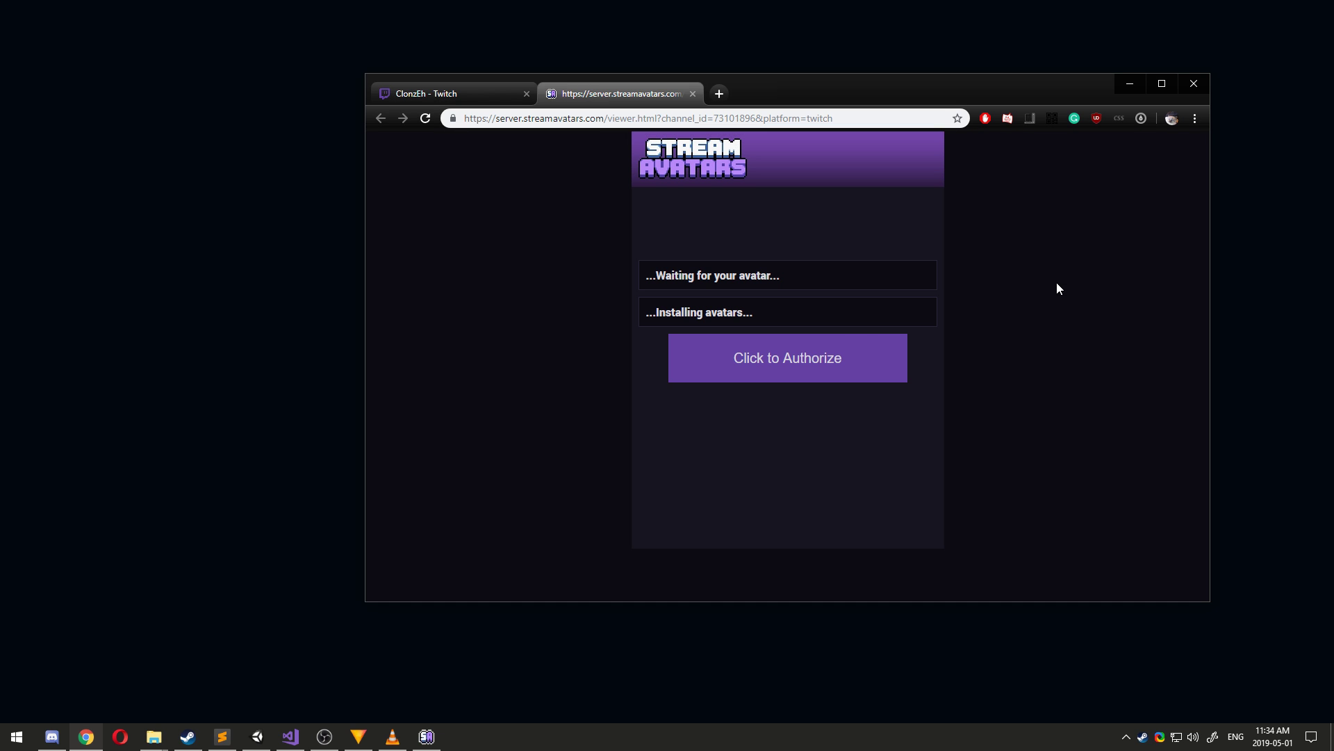
# Authorize the Stream Avatars viewer with the Twitch account, then return to the Twitch channel tab.
pyautogui.click(783, 372)
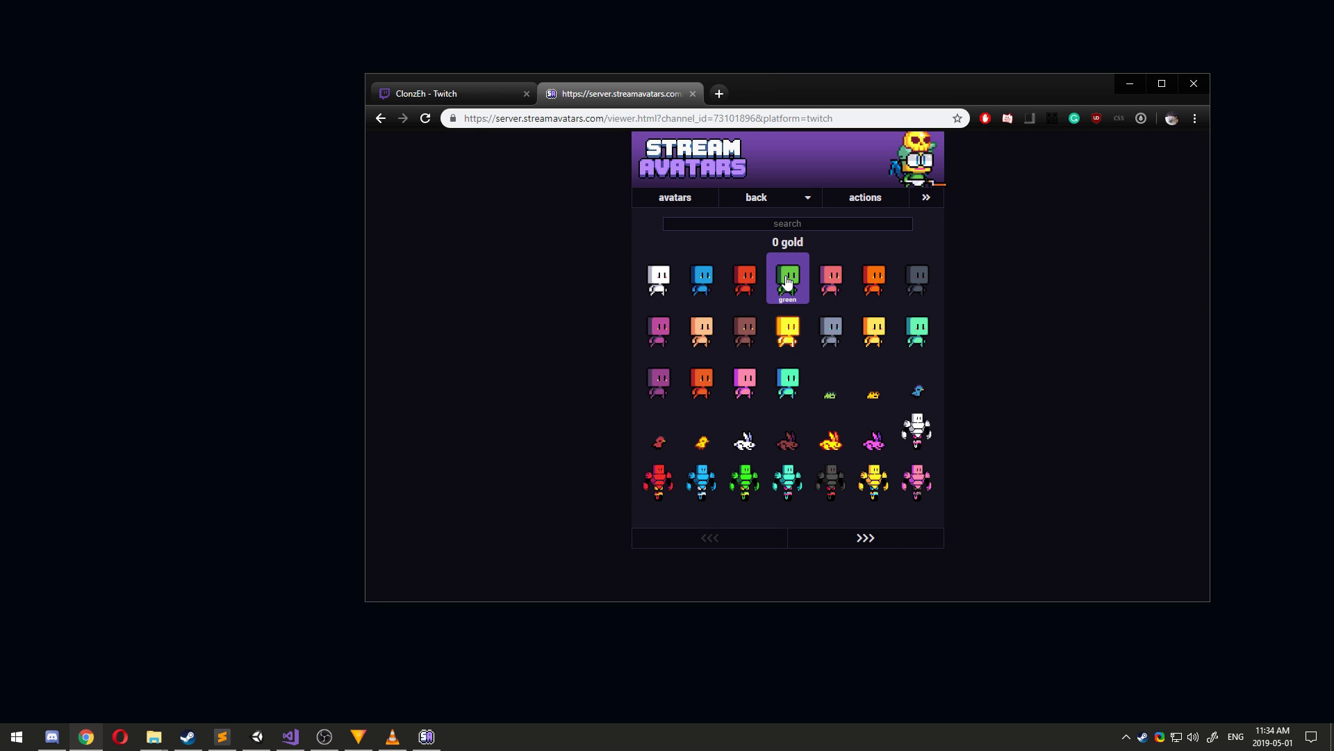
pyautogui.click(421, 98)
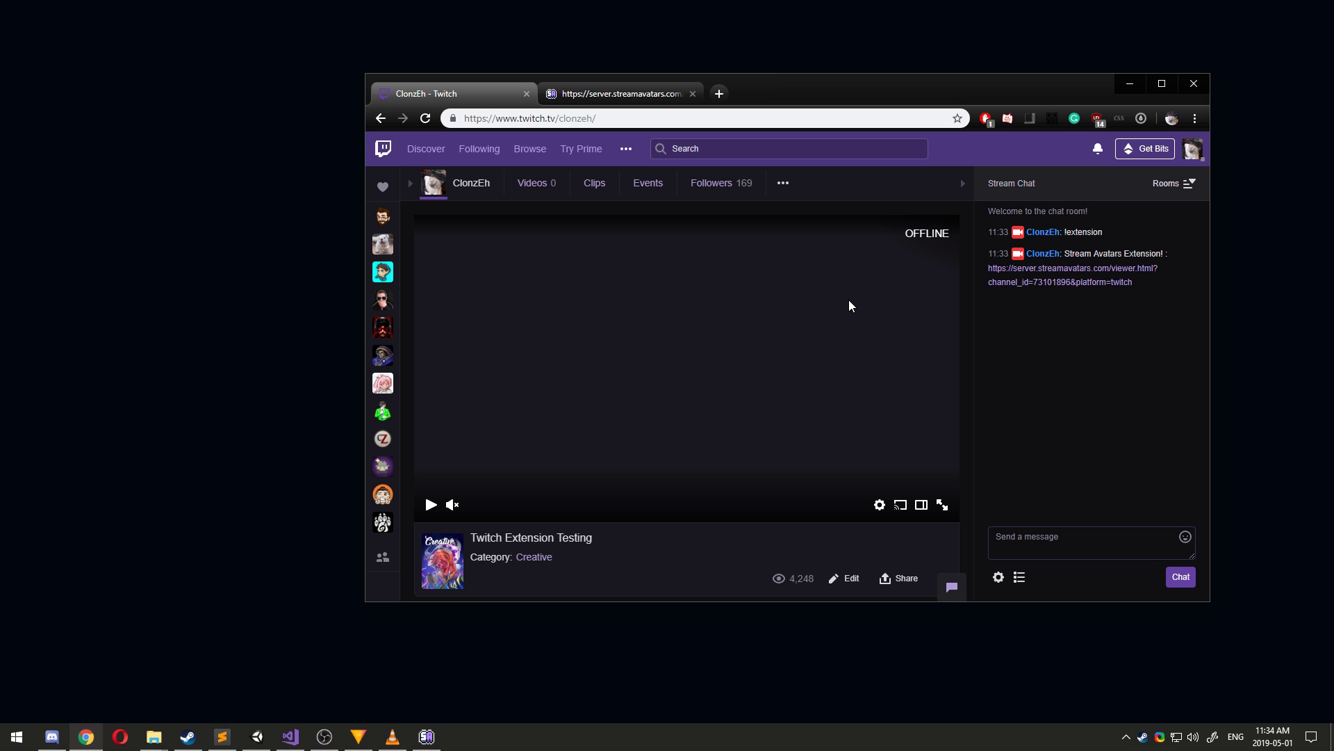
# Search the Creator Dashboard extensions for 'stream avatars' and install the streamavatars.com extension.
pyautogui.click(1191, 154)
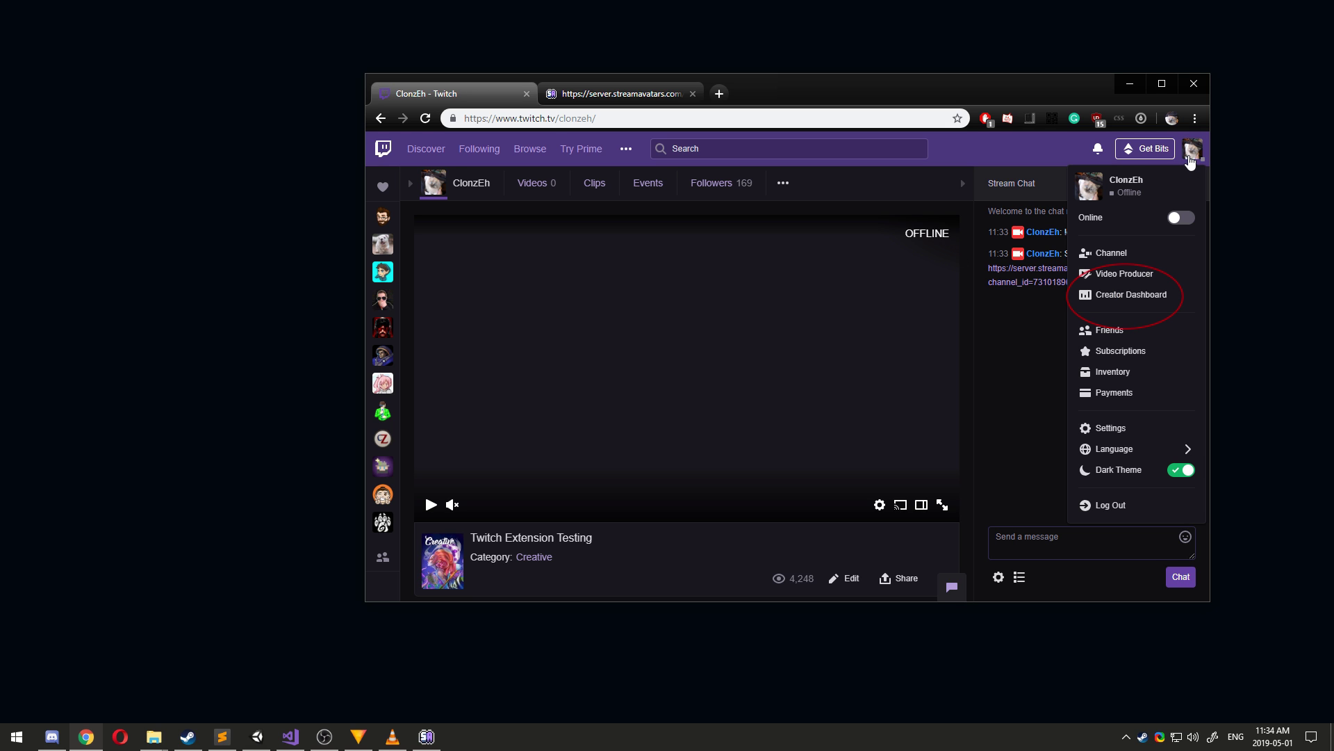
pyautogui.click(1132, 294)
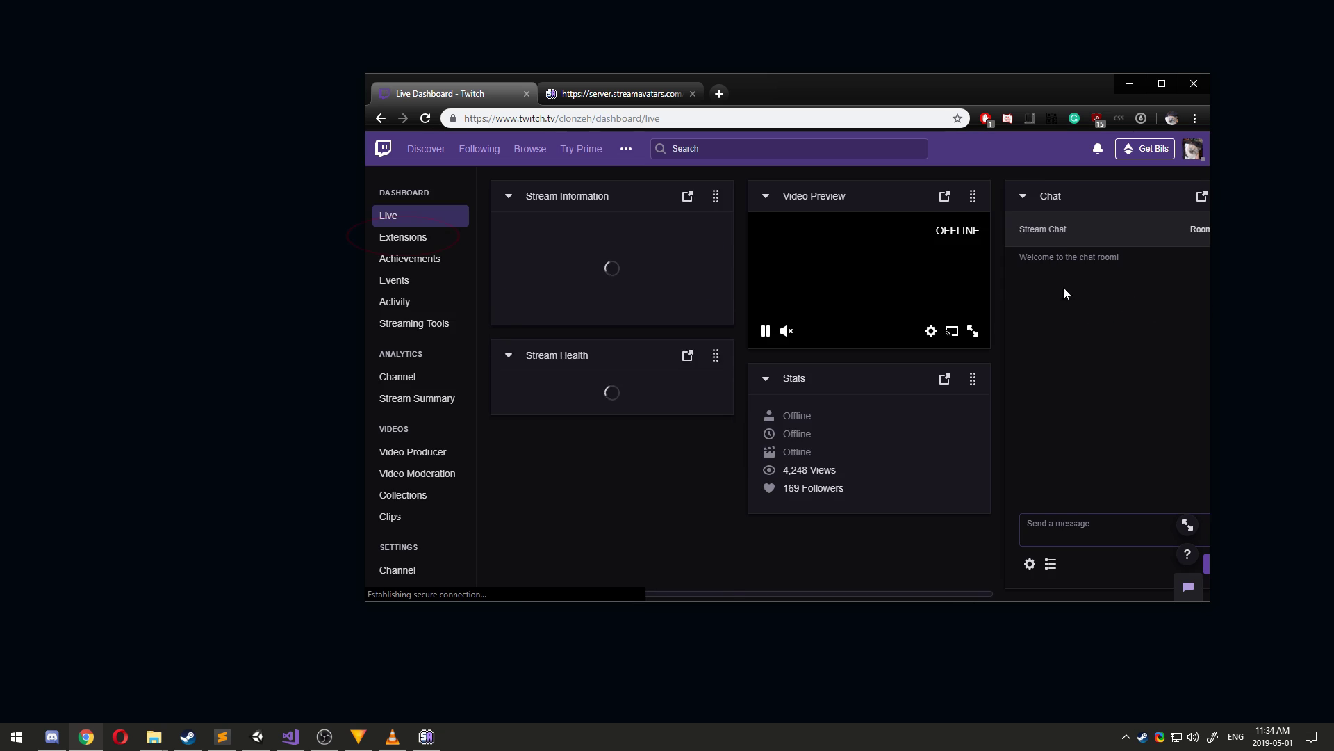
pyautogui.click(421, 242)
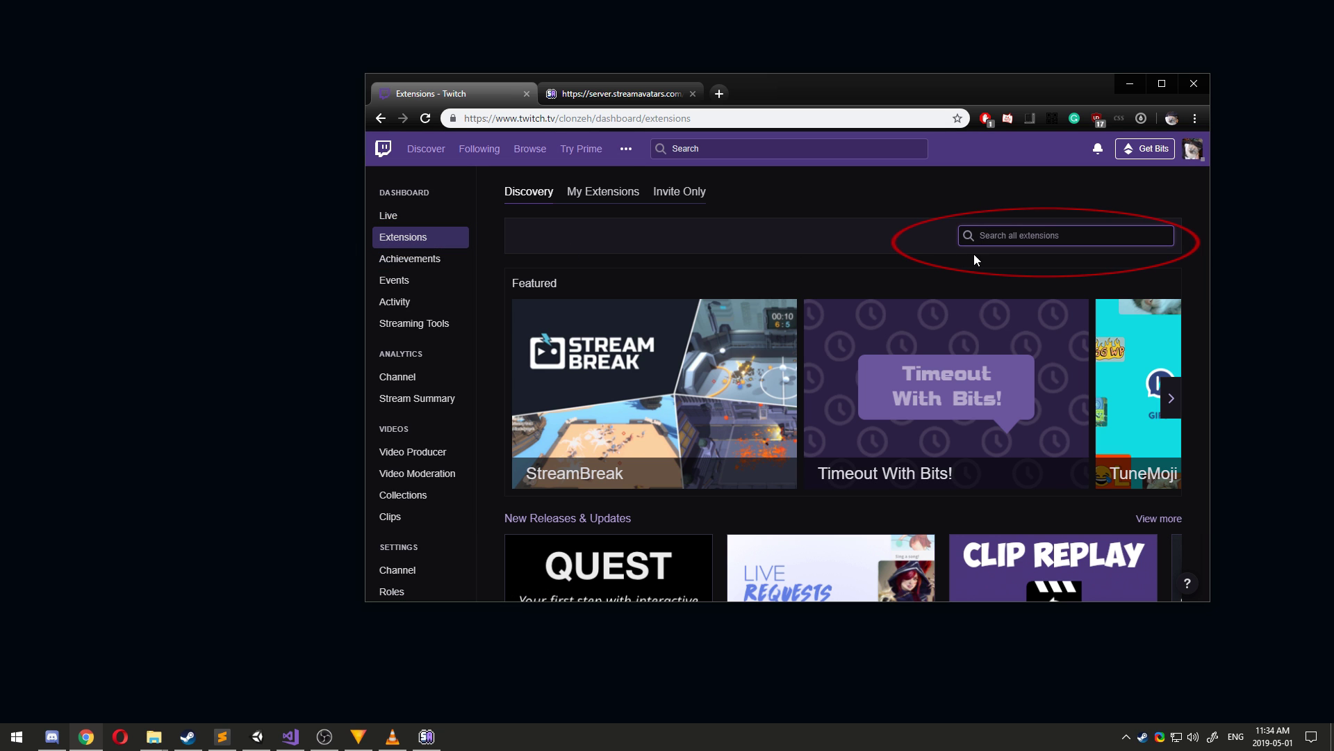
pyautogui.write('stream avatars')
pyautogui.press('Return')
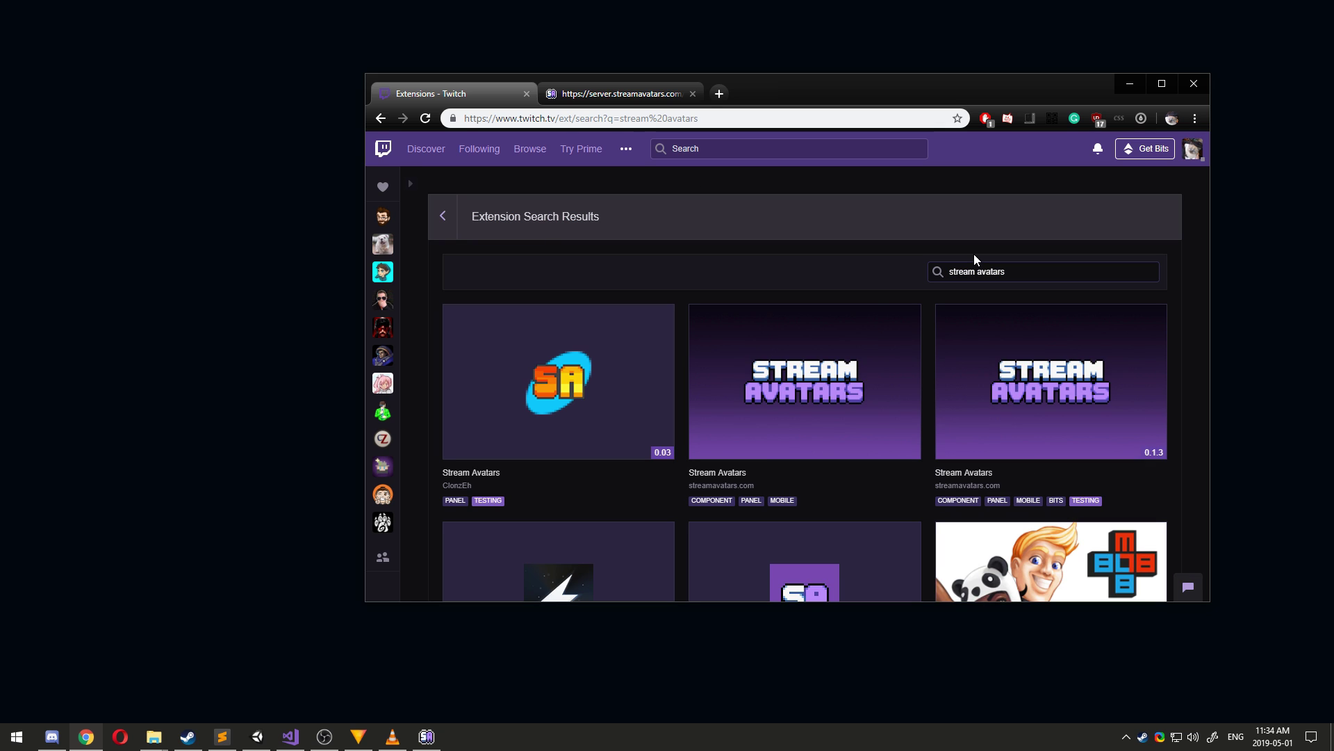
pyautogui.moveTo(707, 440)
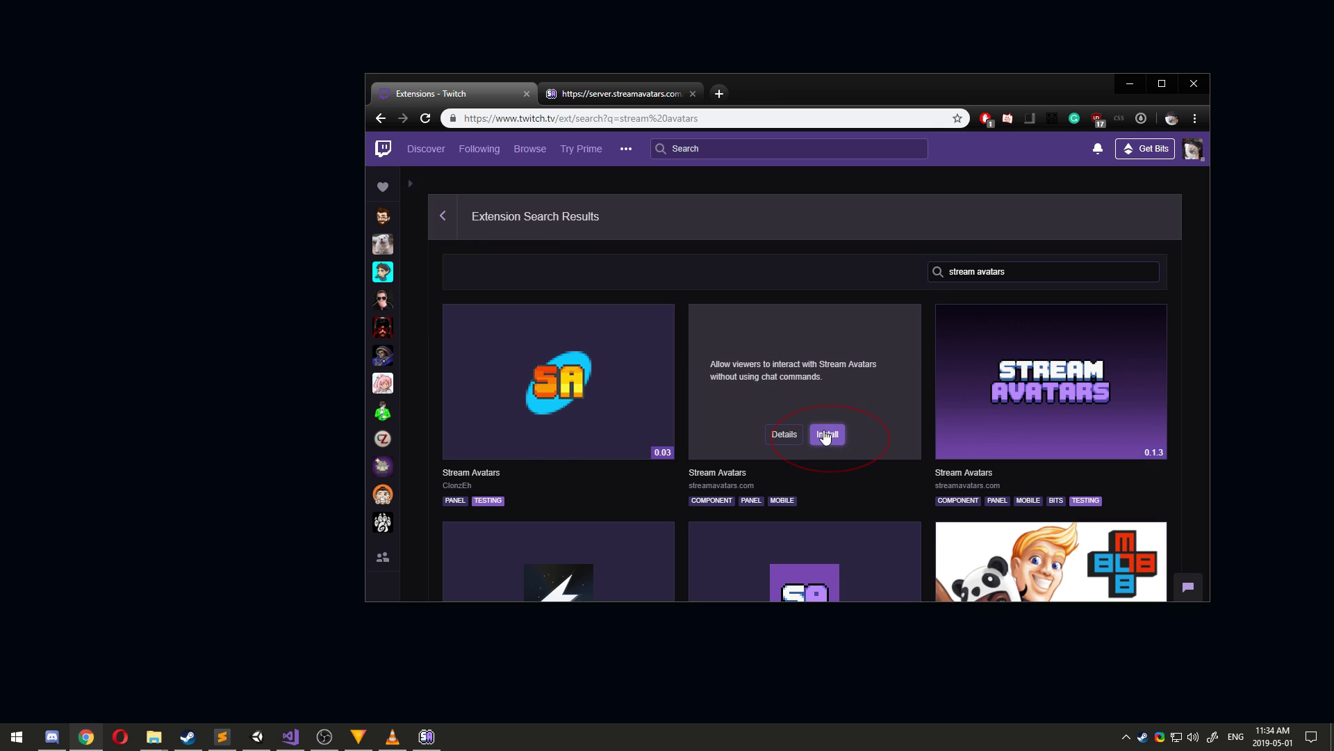
pyautogui.click(825, 436)
pyautogui.click(783, 433)
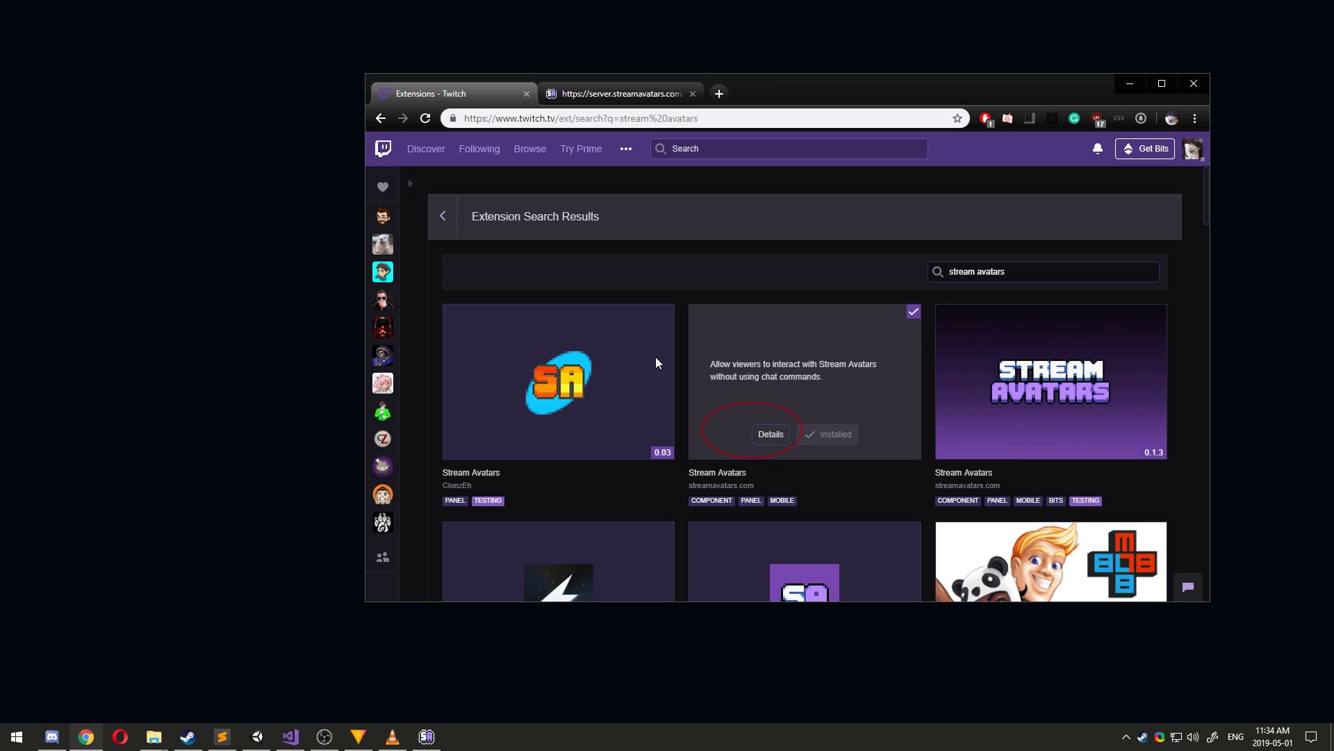
pyautogui.click(441, 217)
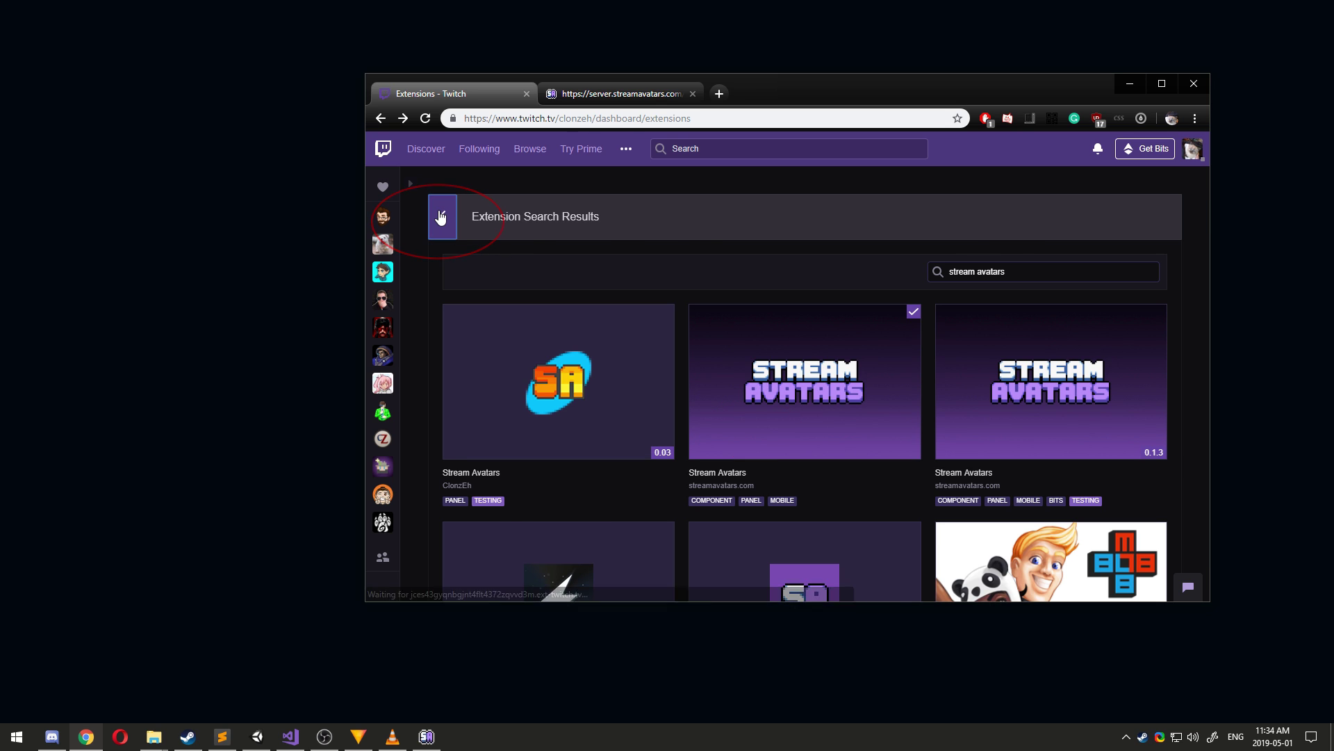
# Activate the installed Stream Avatars extension as Panel 2 from My Extensions.
pyautogui.click(599, 195)
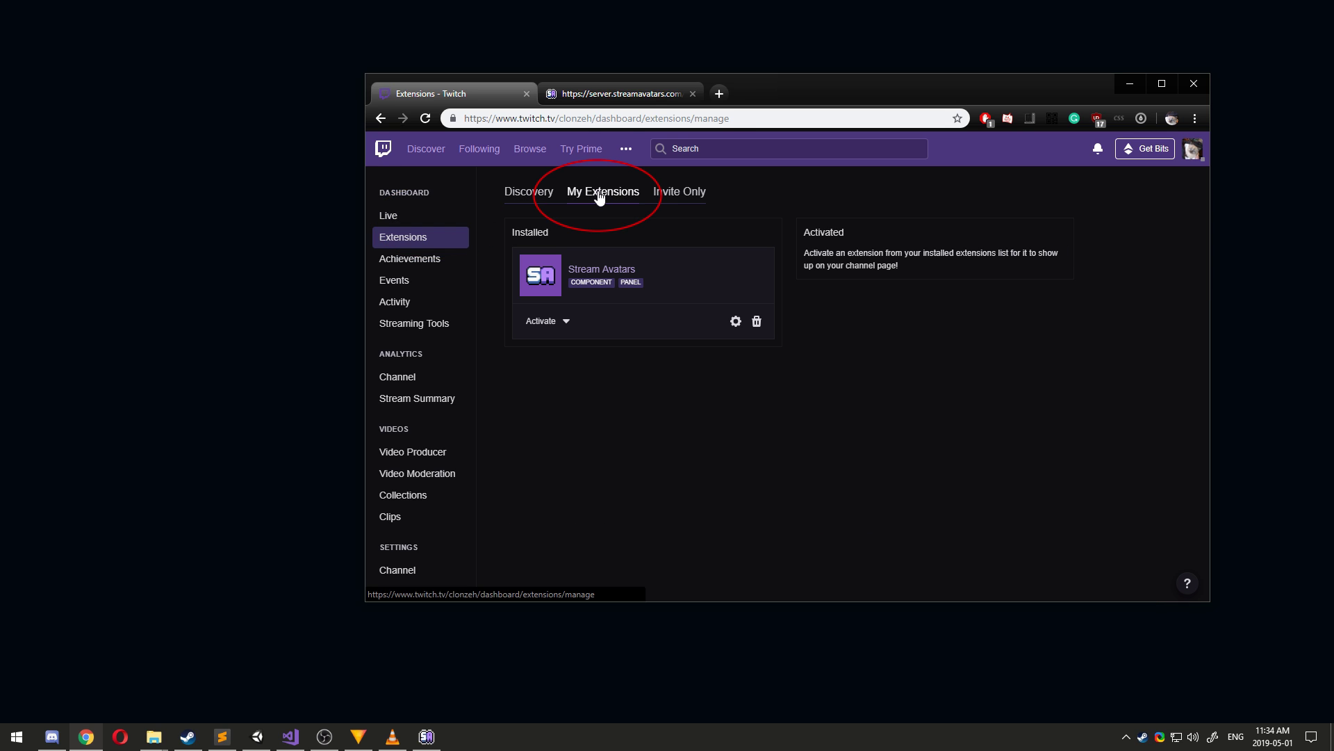
pyautogui.click(567, 324)
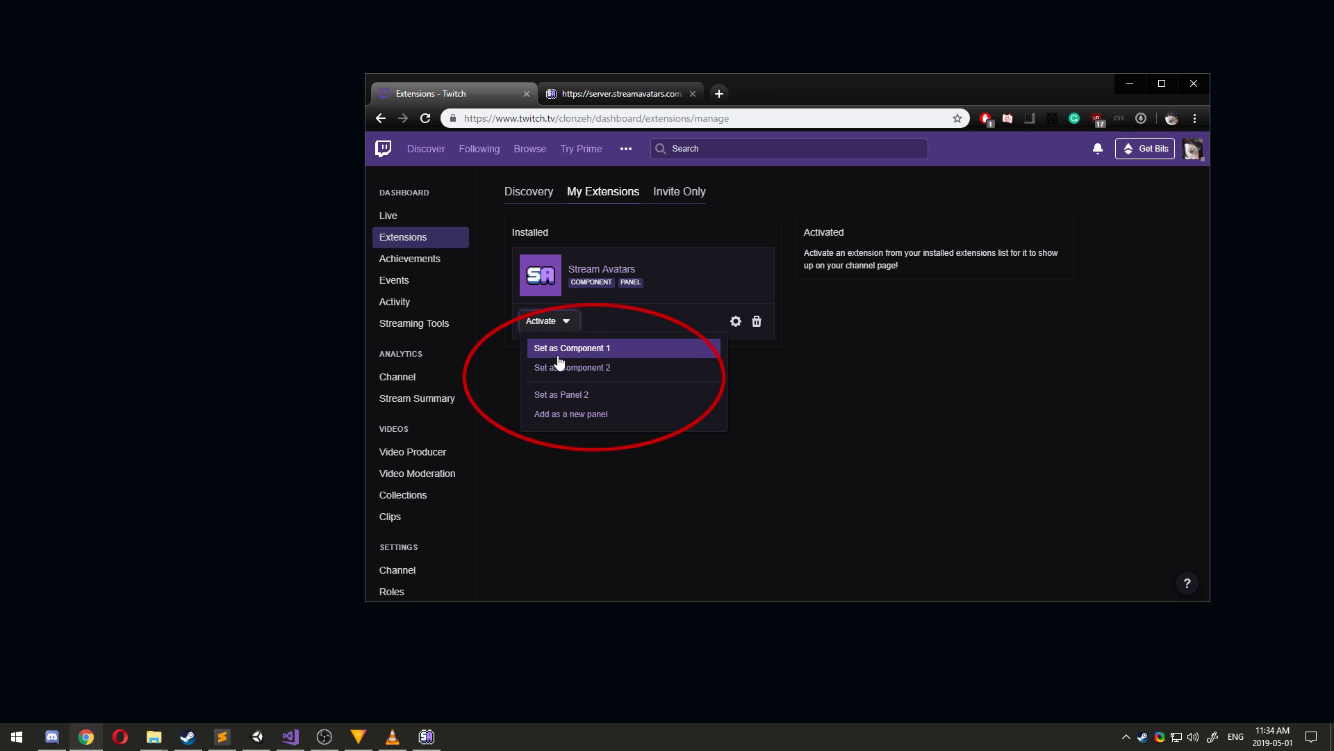
pyautogui.click(561, 394)
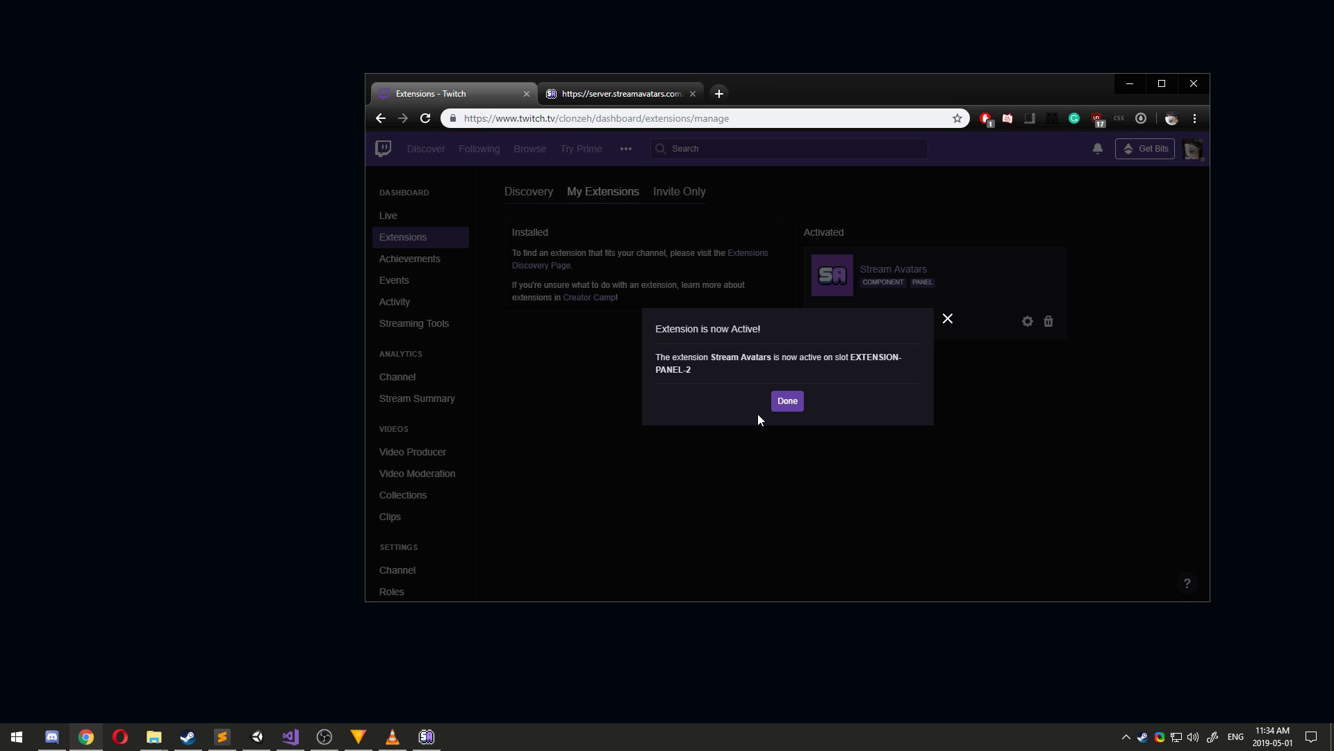
pyautogui.click(788, 399)
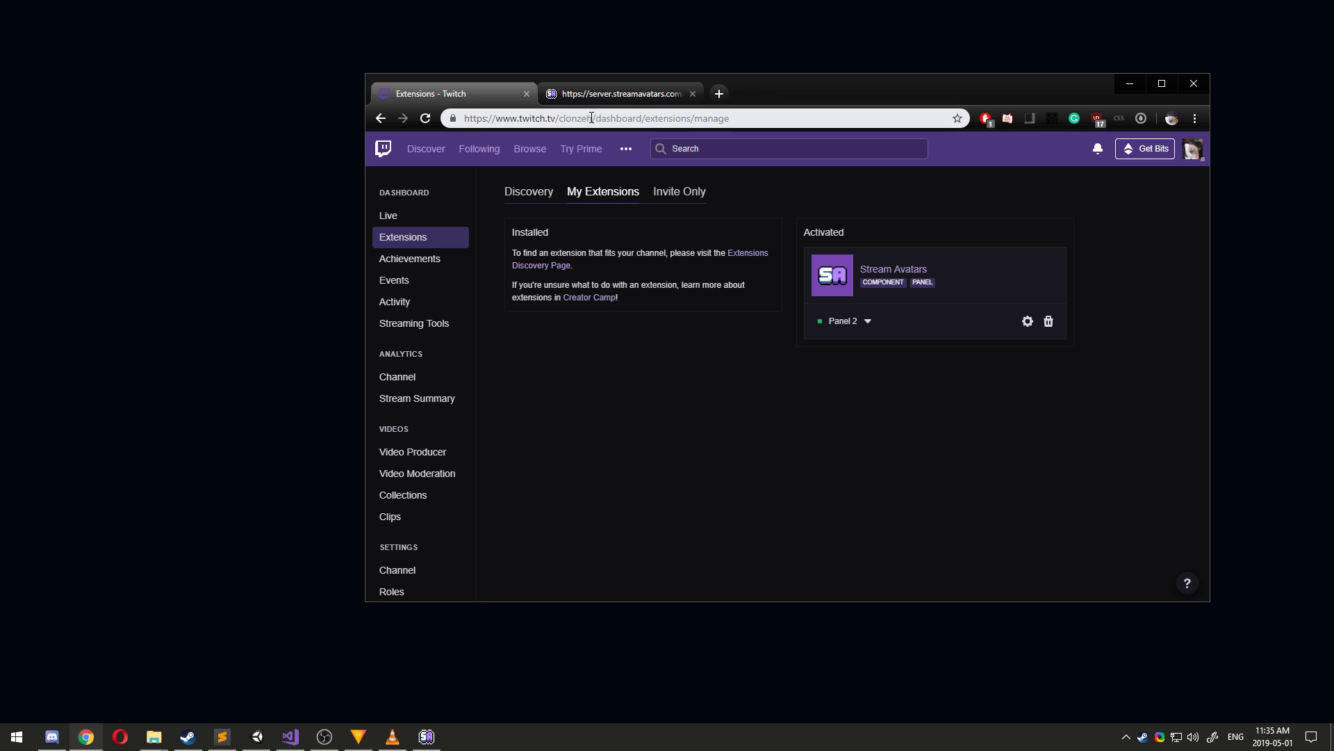
# Load the channel page, maximized, and check the Stream Avatars panel by opening its 'back' category.
pyautogui.moveTo(592, 118); pyautogui.dragTo(881, 119)
pyautogui.press('BackSpace')
pyautogui.press('Return')
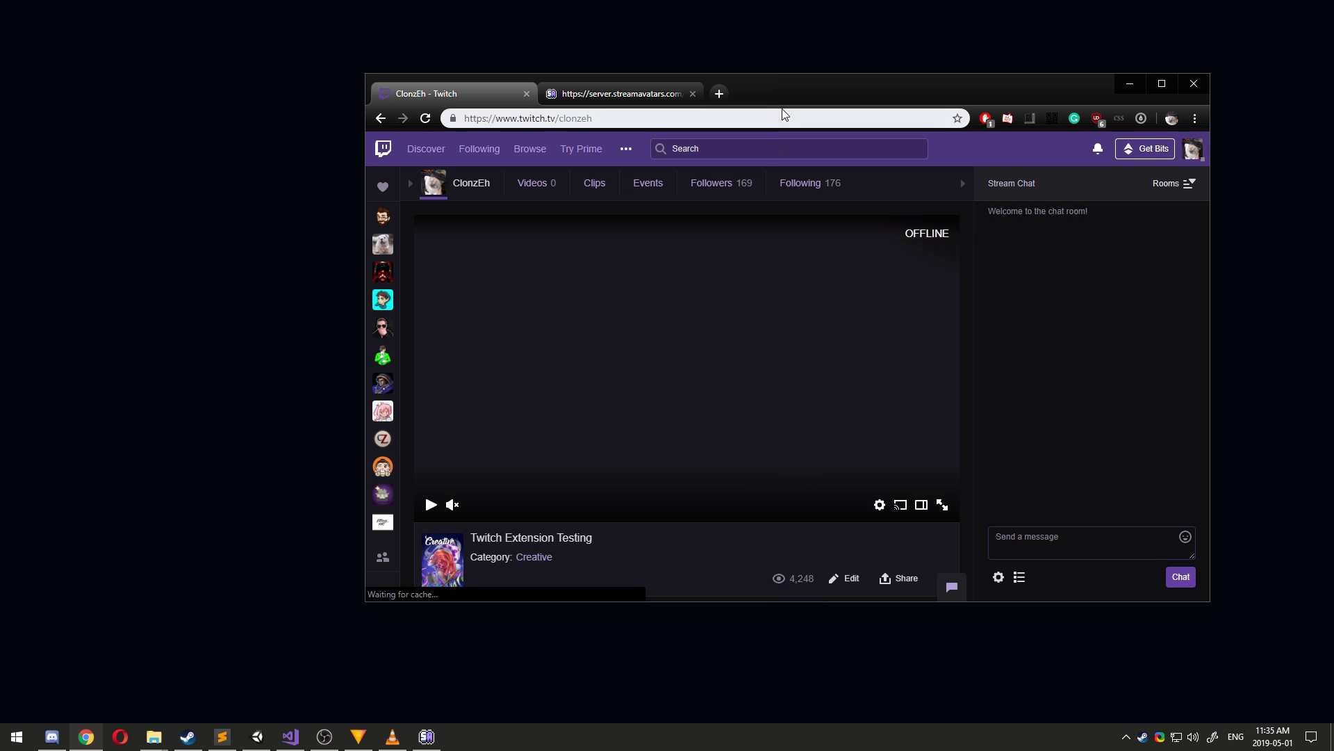
pyautogui.press('super+Up')
pyautogui.scroll(-8, 552, 403)
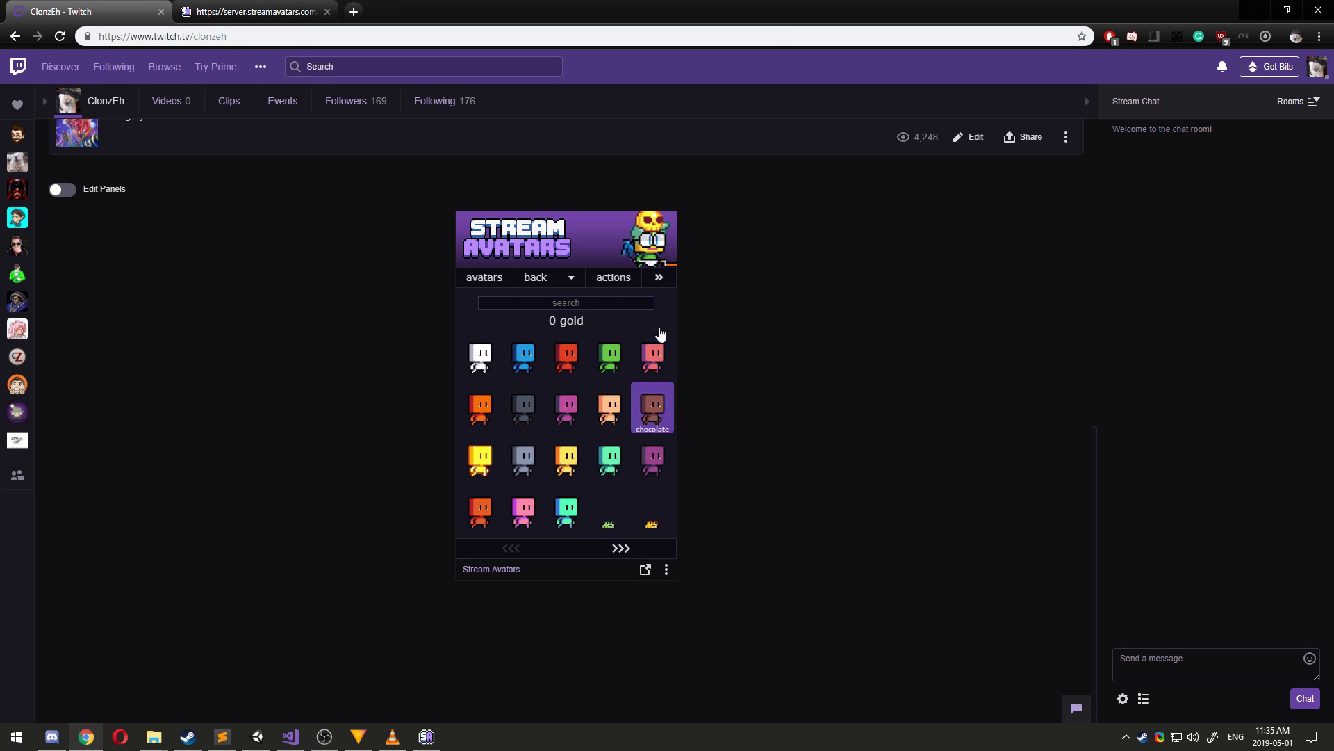
pyautogui.click(545, 279)
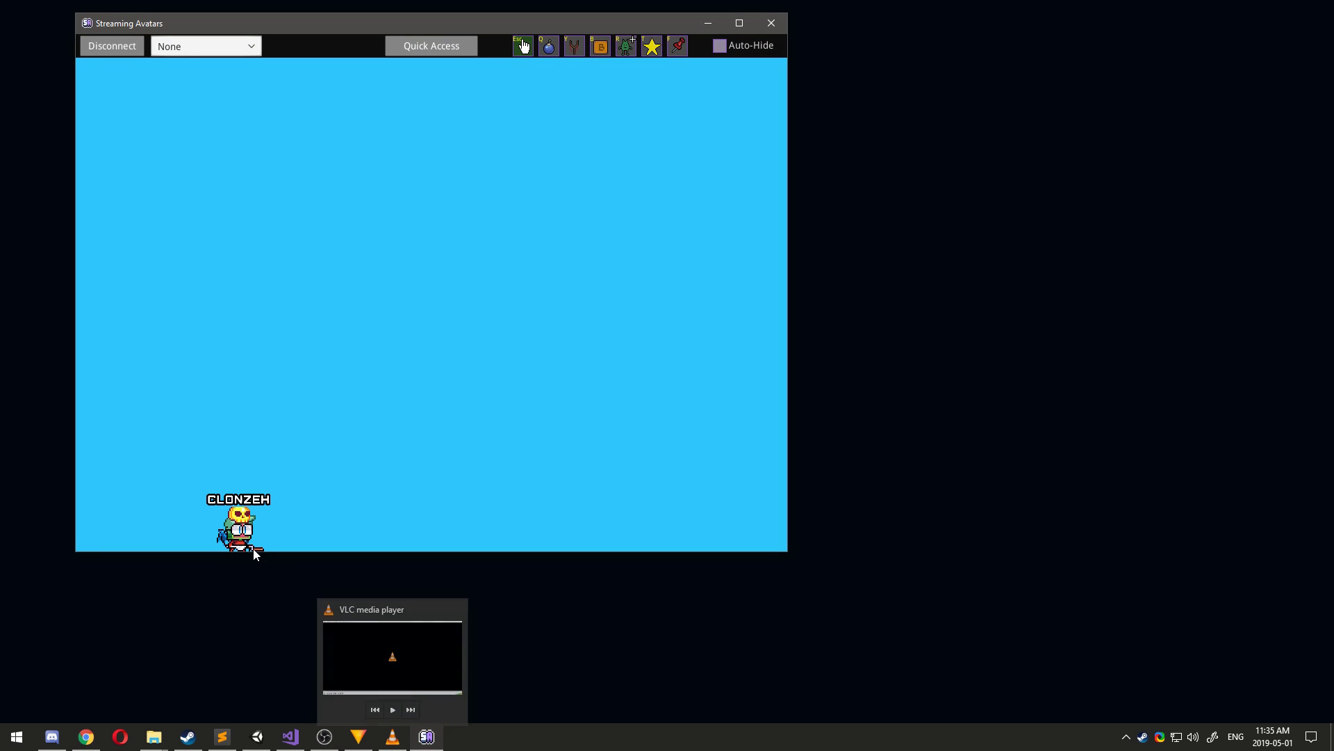
# Disconnect, then set General Viewer Spawning to 'Follow And Sub' with 'In Chat' kept.
pyautogui.click(110, 45)
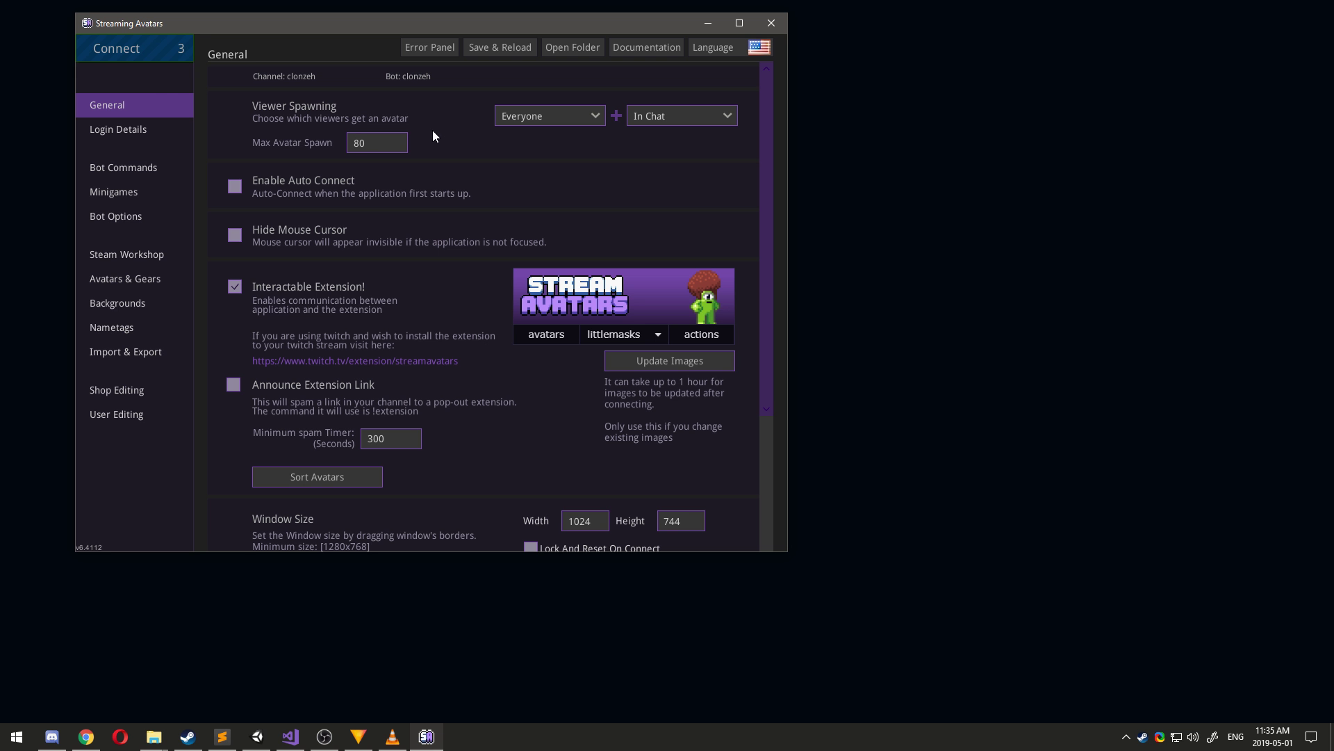
pyautogui.click(552, 118)
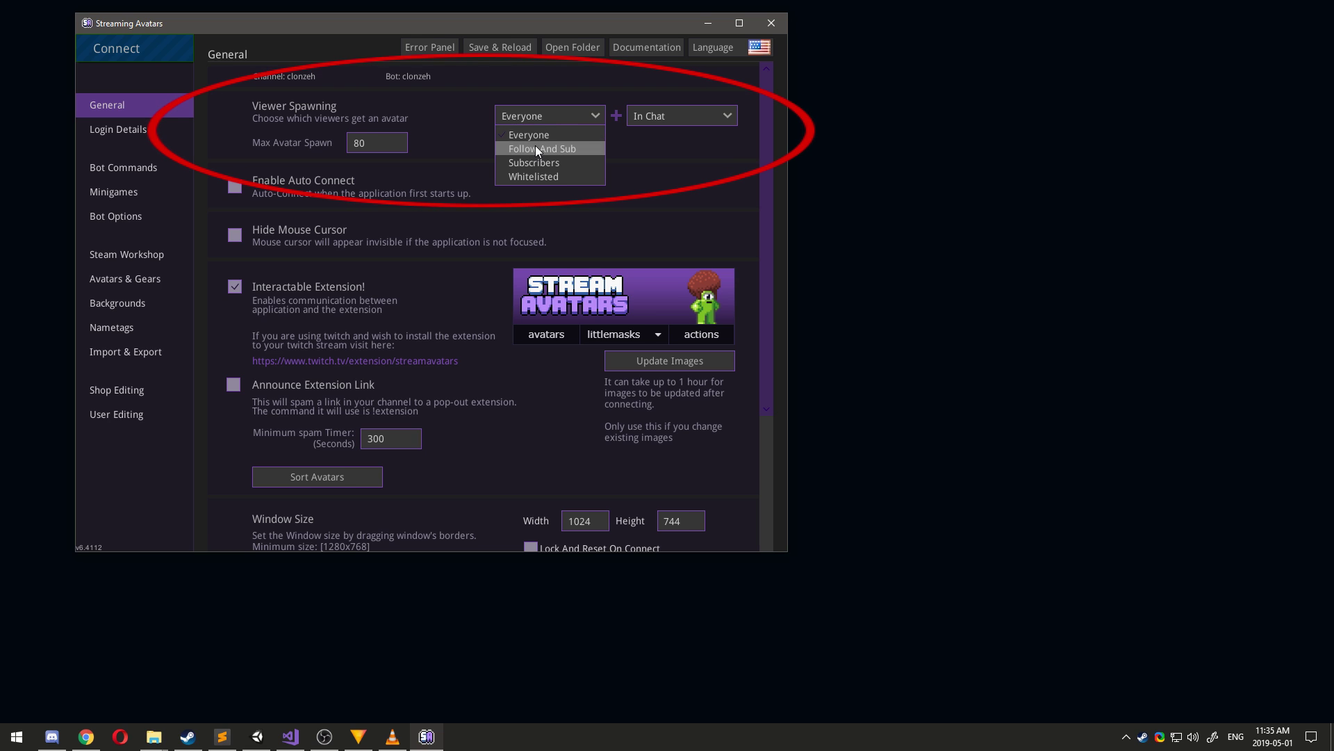
pyautogui.click(535, 146)
pyautogui.click(670, 118)
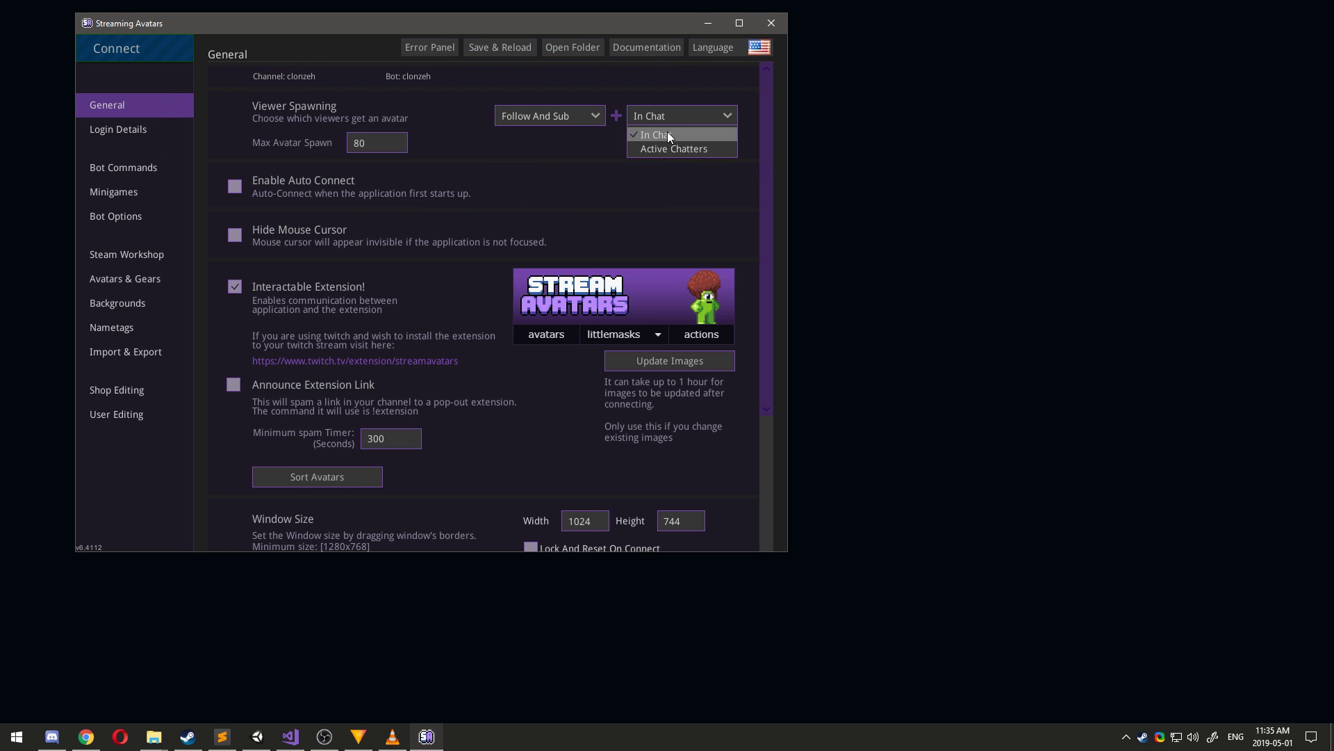
pyautogui.click(670, 115)
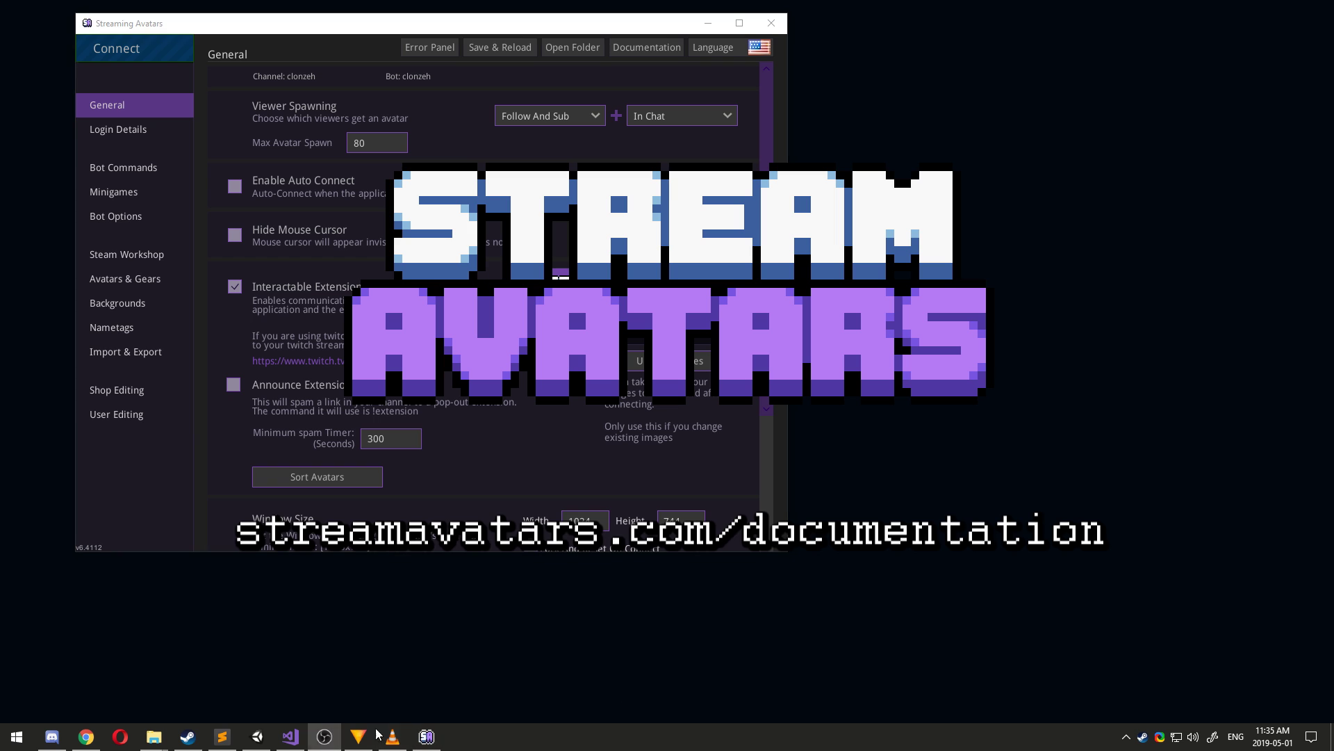